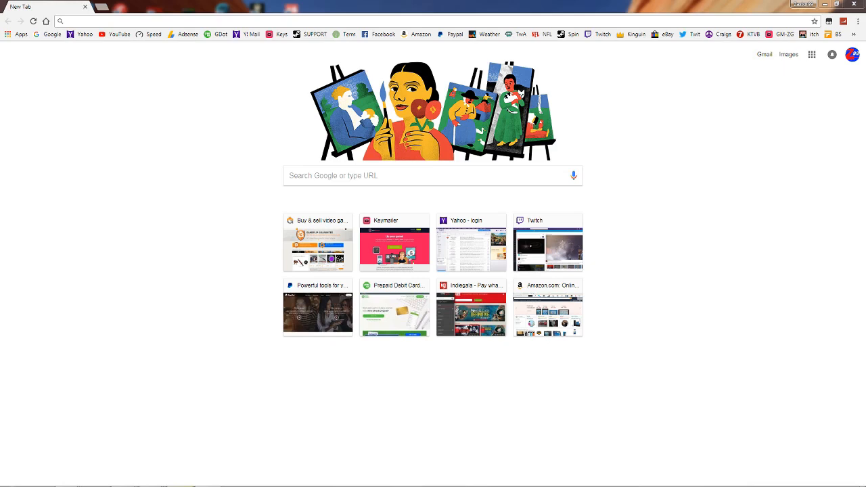
# Step: Search the web for "audacity download" and open the Audacity website's Windows download page
pyautogui.click(402, 177)
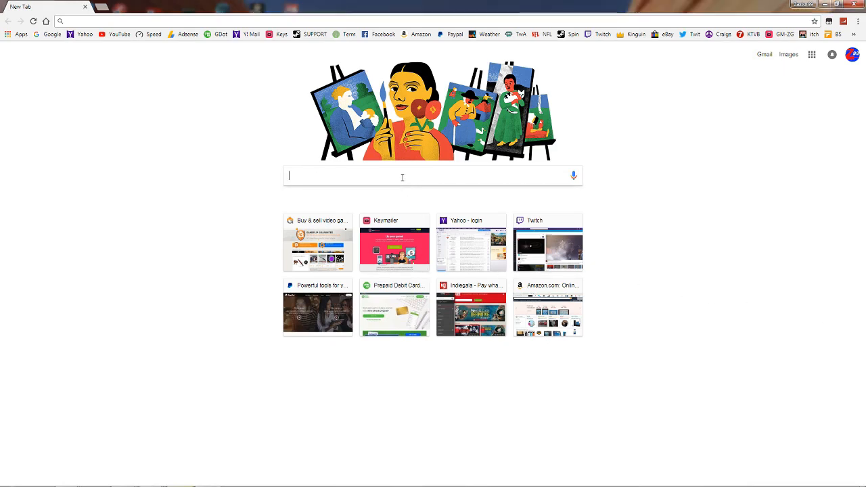
pyautogui.write('aud')
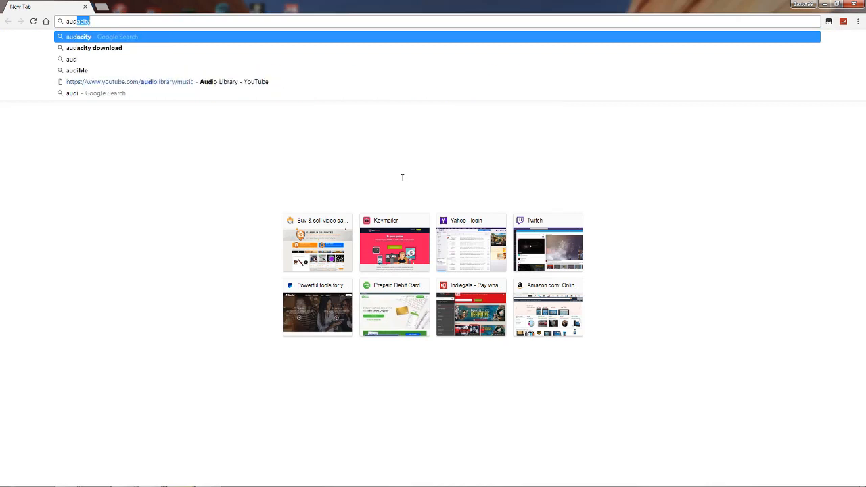
pyautogui.write('acity')
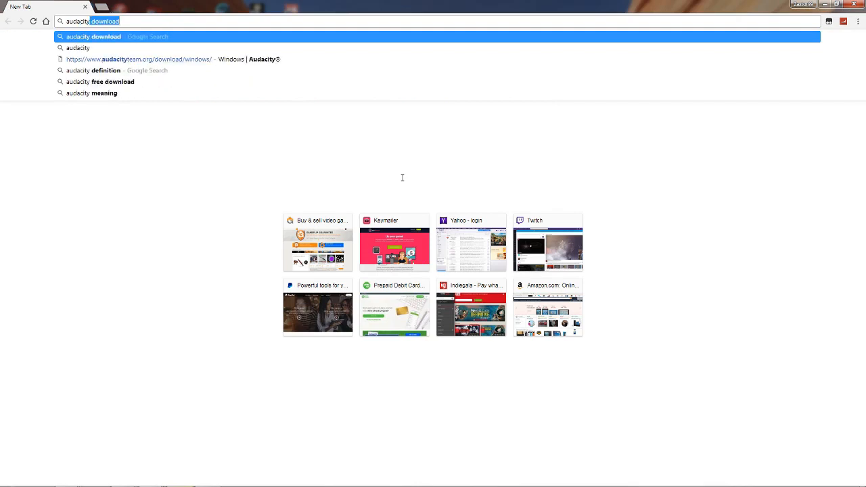
pyautogui.press('Return')
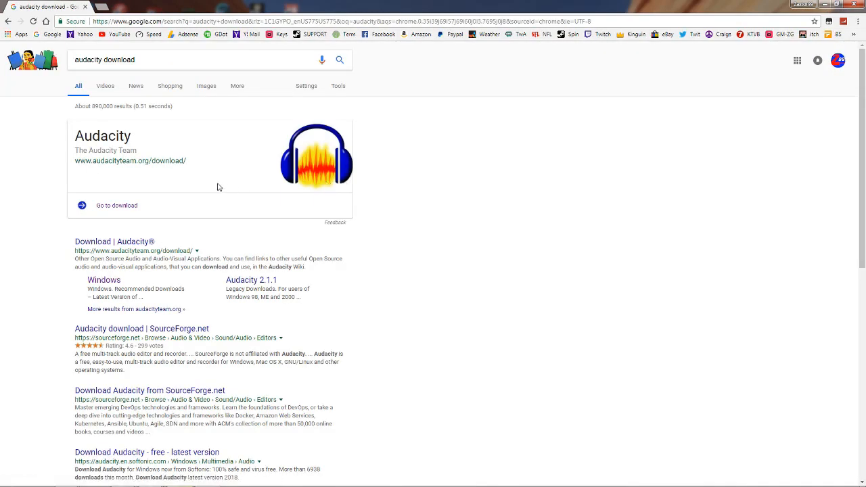
pyautogui.click(108, 282)
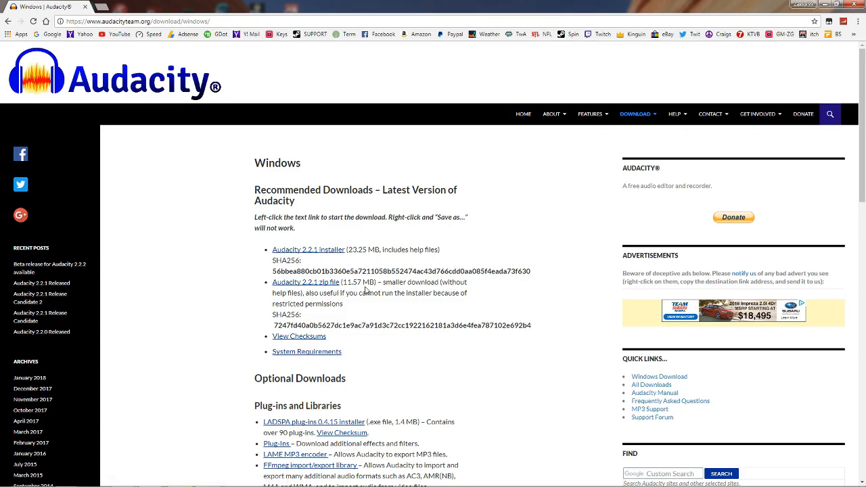
pyautogui.scroll(-1, 366, 287)
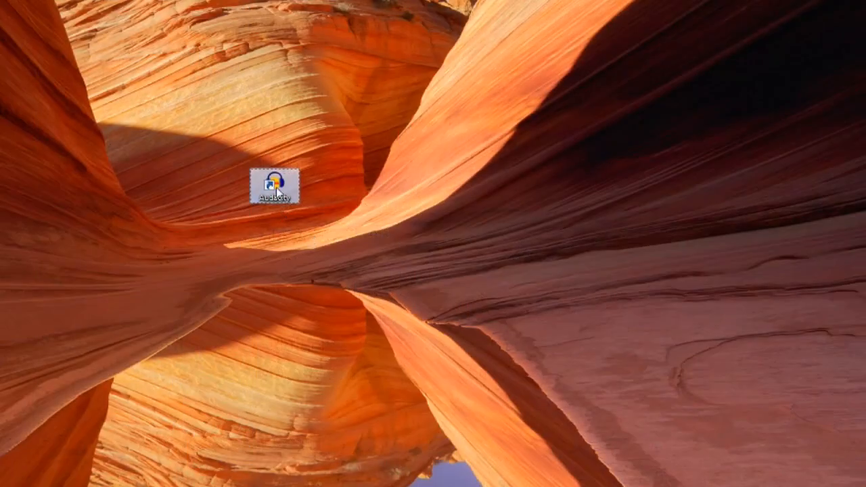
# Step: Launch Audacity from the desktop and choose the Yeti Stereo Microphone for recording and the Realtek High Definition speakers for playback
pyautogui.doubleClick(276, 191)
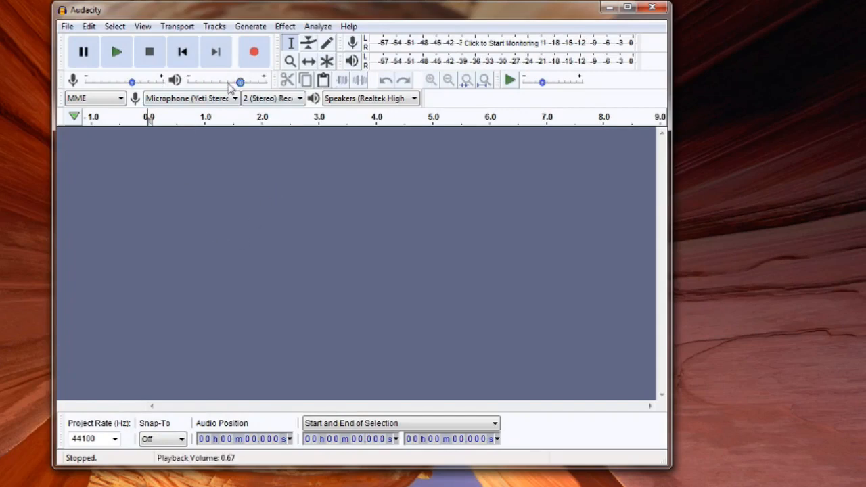
pyautogui.moveTo(230, 84)
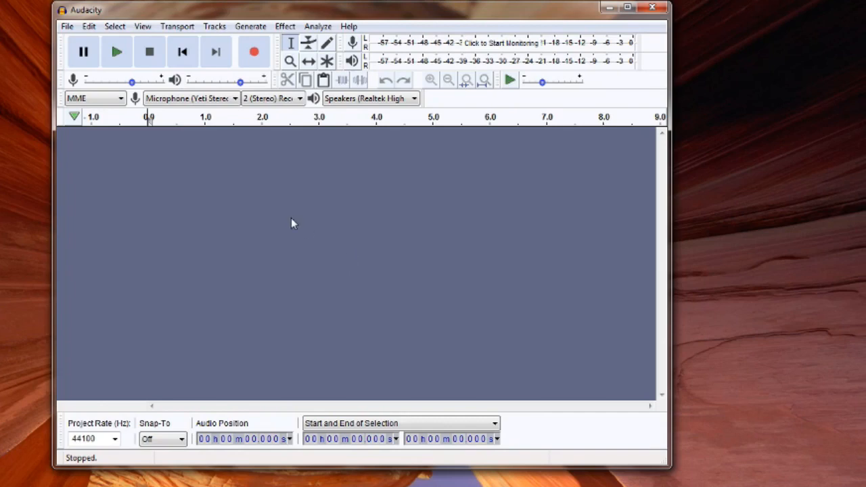
pyautogui.click(232, 103)
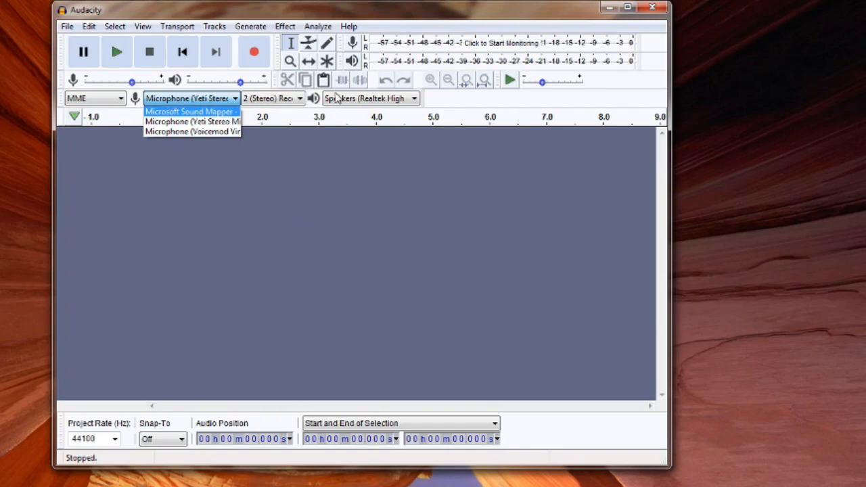
pyautogui.click(199, 125)
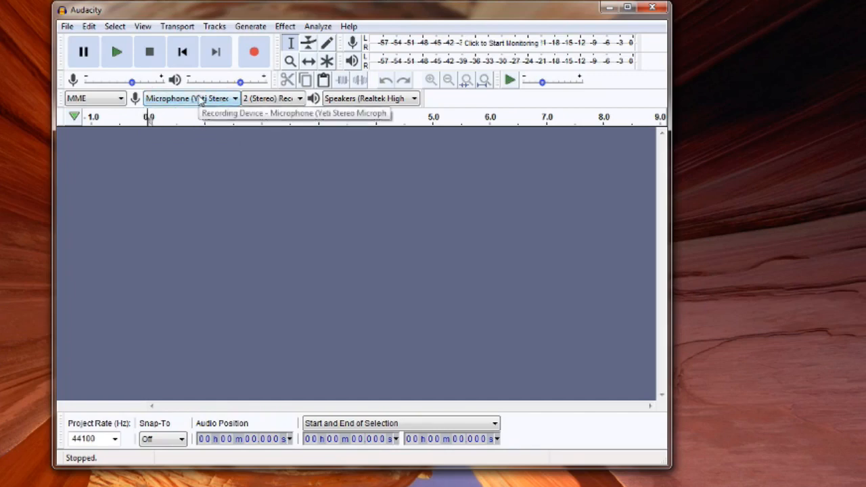
pyautogui.click(371, 101)
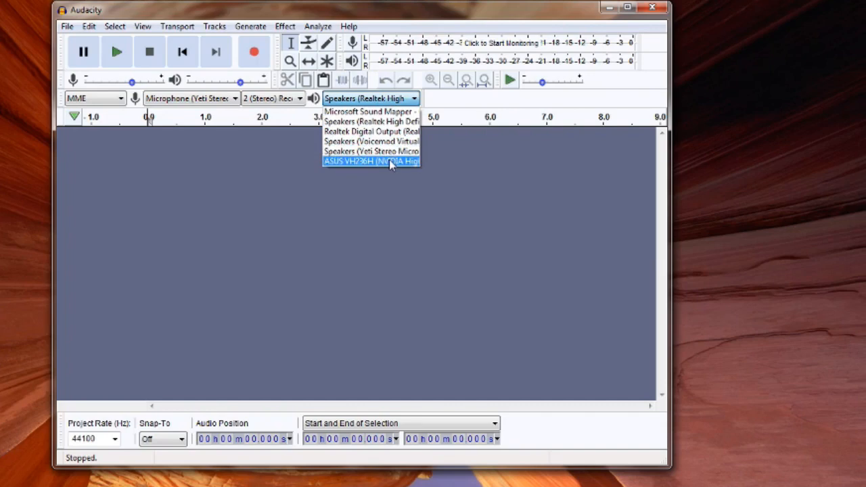
pyautogui.click(379, 121)
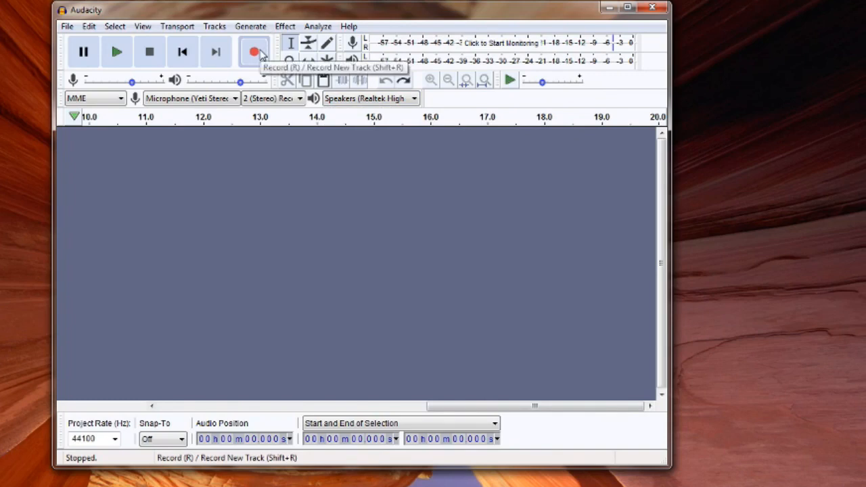
# Step: Record a stereo voice clip about 14.7 seconds long, including a short silent pause, and stop the recording
pyautogui.click(260, 54)
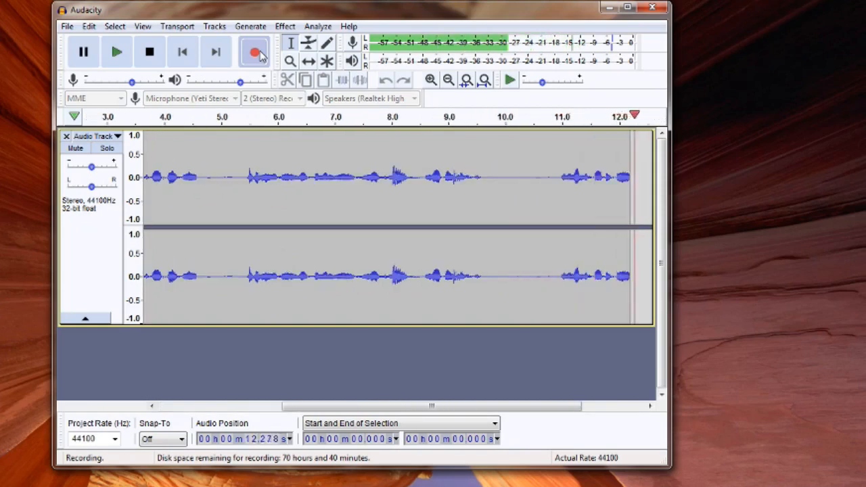
pyautogui.click(151, 61)
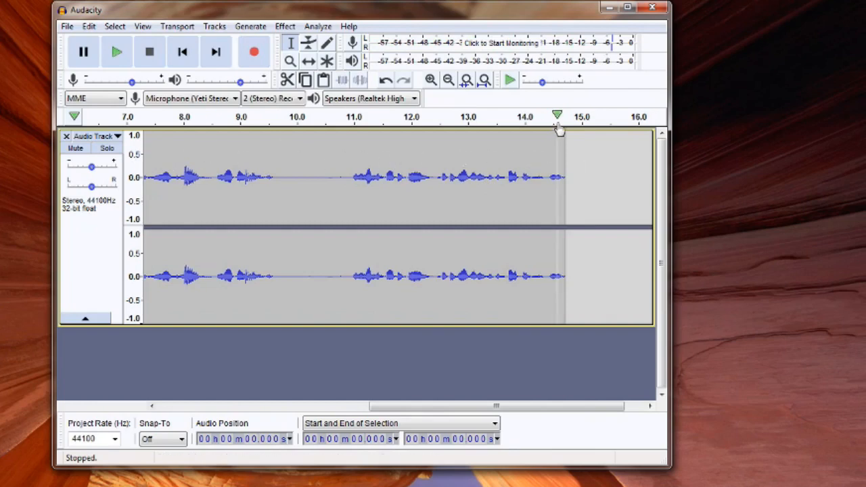
pyautogui.click(629, 161)
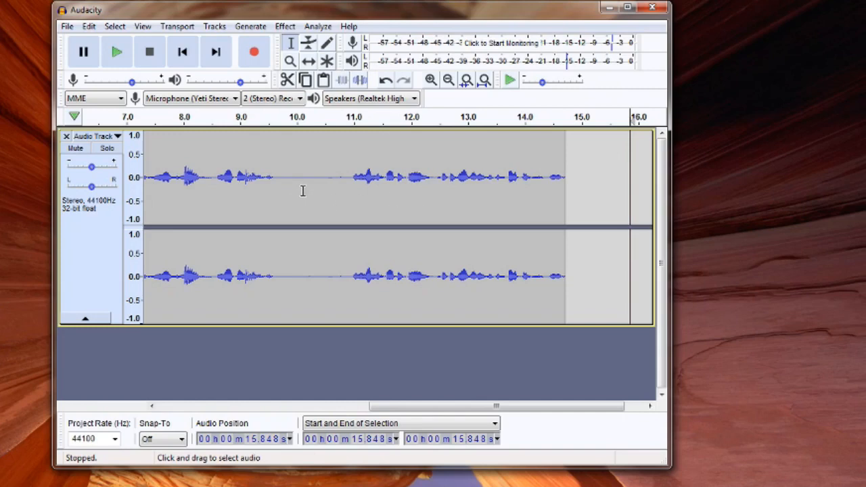
# Step: Select the silent pause from about 9.6 to 10.9 seconds, play it, and capture it as the Noise Reduction profile
pyautogui.moveTo(348, 180); pyautogui.dragTo(272, 191)
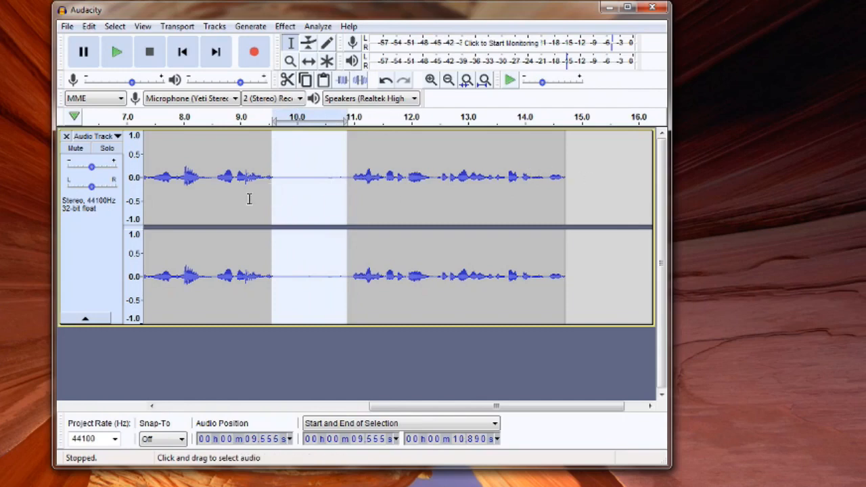
pyautogui.click(125, 59)
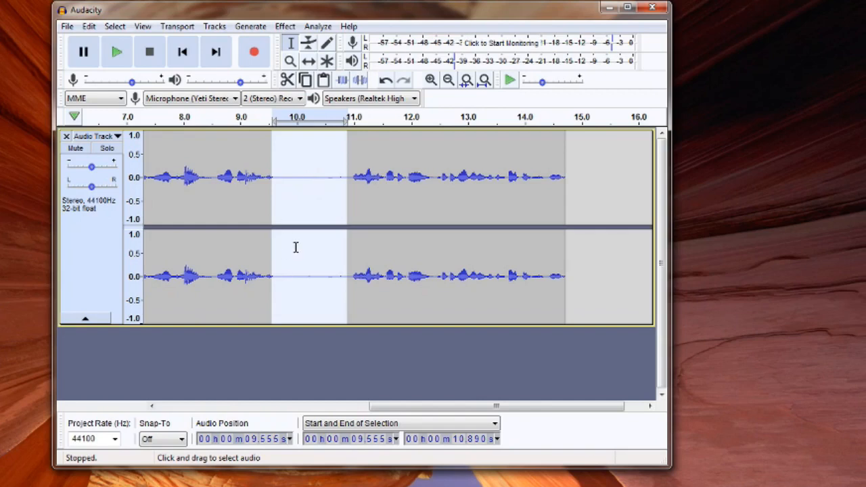
pyautogui.click(291, 28)
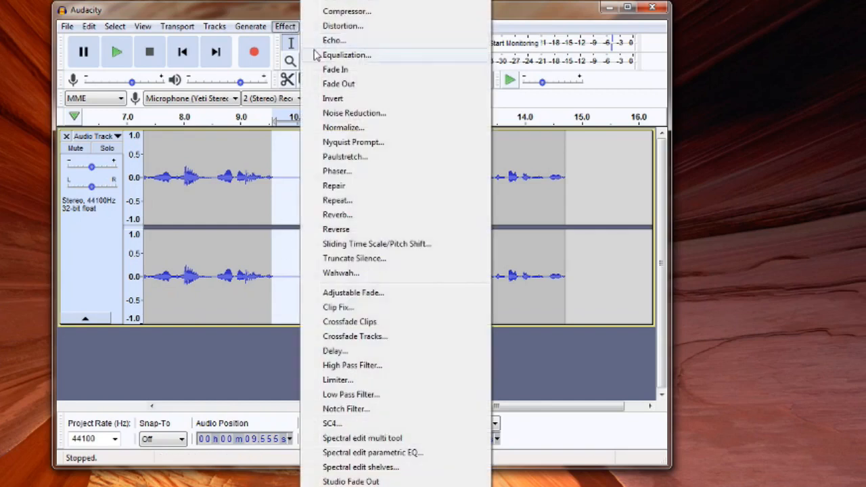
pyautogui.click(357, 116)
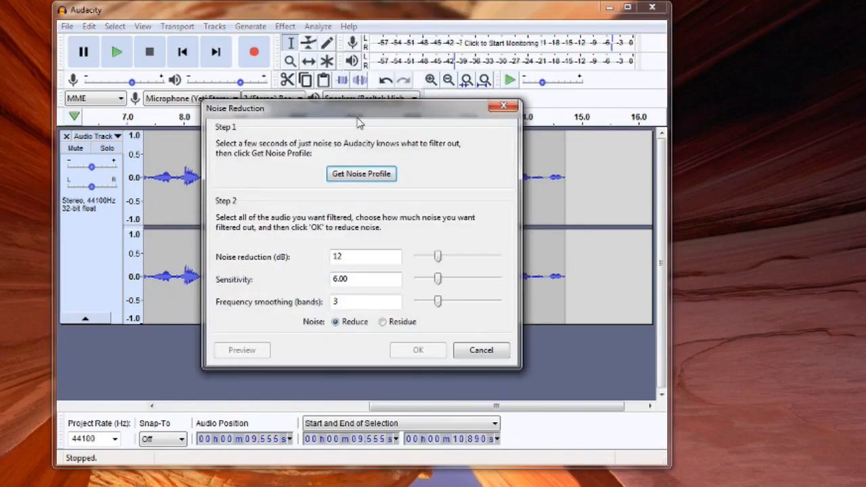
pyautogui.click(362, 174)
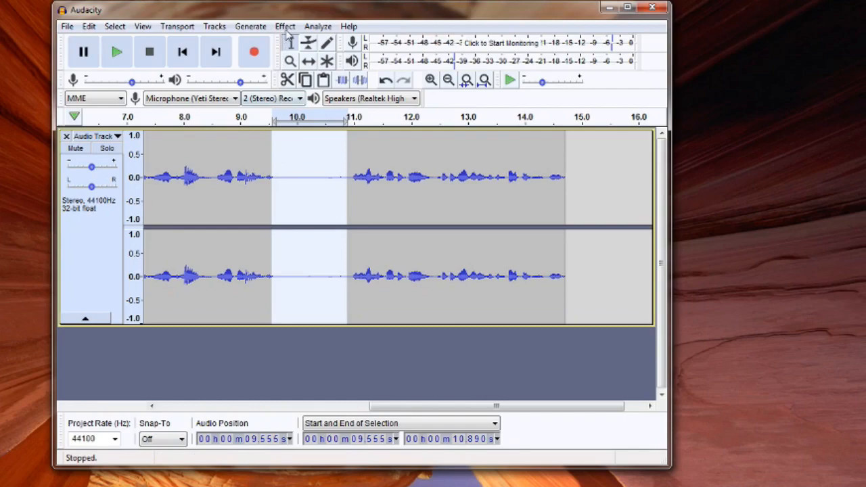
pyautogui.click(284, 26)
pyautogui.click(371, 113)
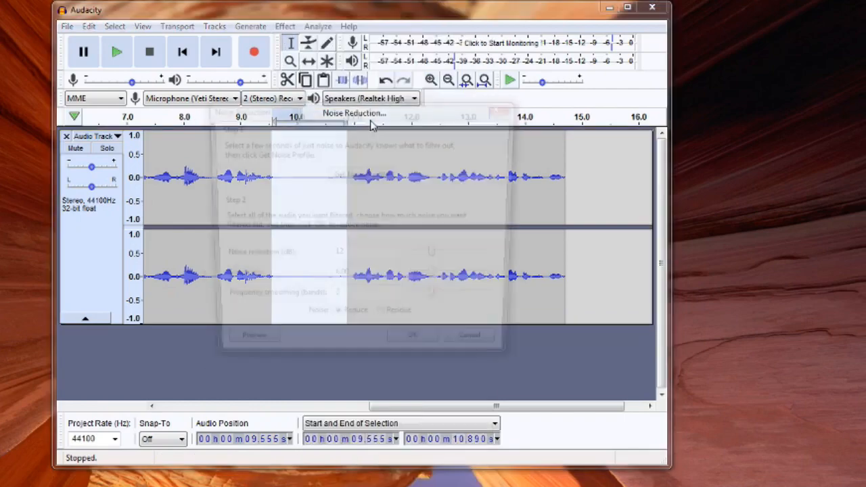
pyautogui.click(371, 174)
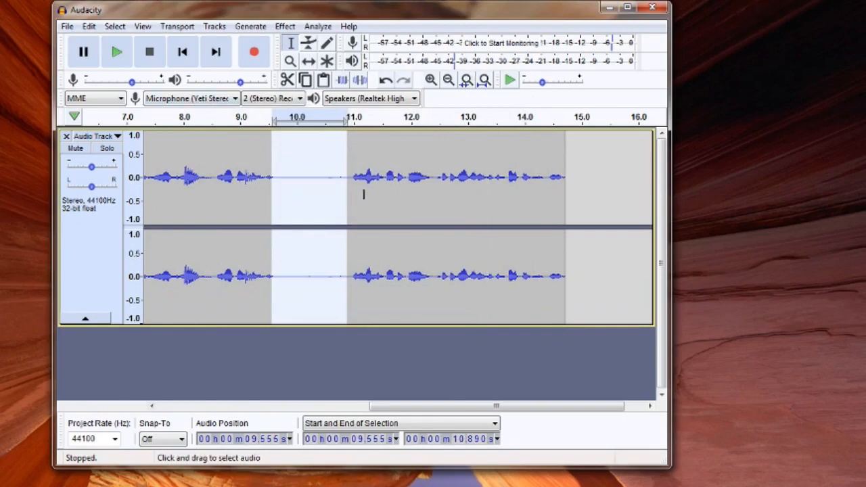
# Step: Select the entire recording and apply Noise Reduction at 12 dB, sensitivity 6.00 and 3 frequency smoothing bands
pyautogui.click(448, 80)
pyautogui.click(448, 79)
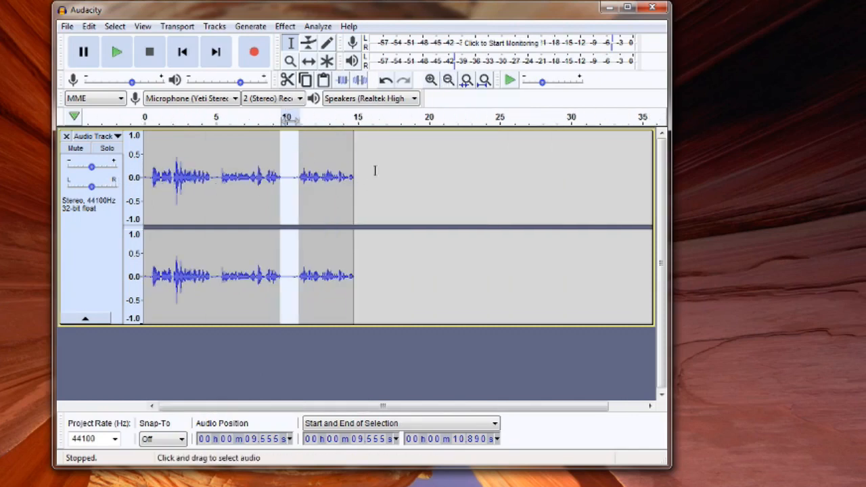
pyautogui.moveTo(376, 171); pyautogui.dragTo(130, 166)
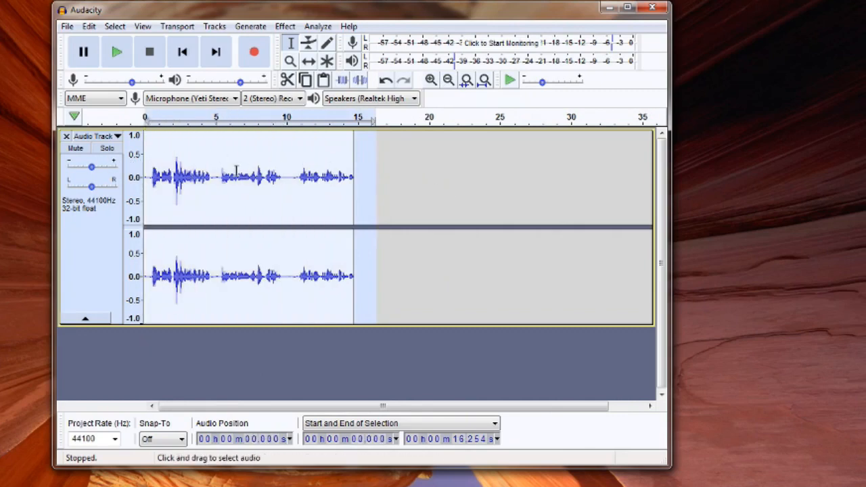
pyautogui.click(292, 27)
pyautogui.click(338, 114)
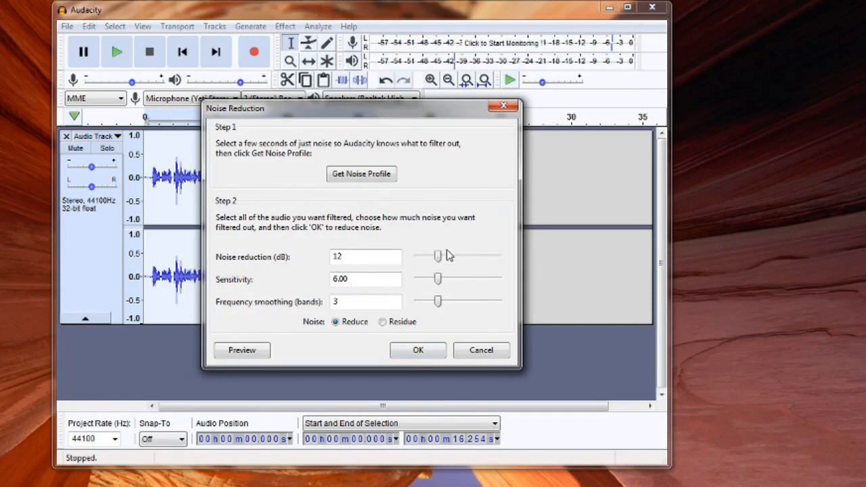
pyautogui.click(405, 357)
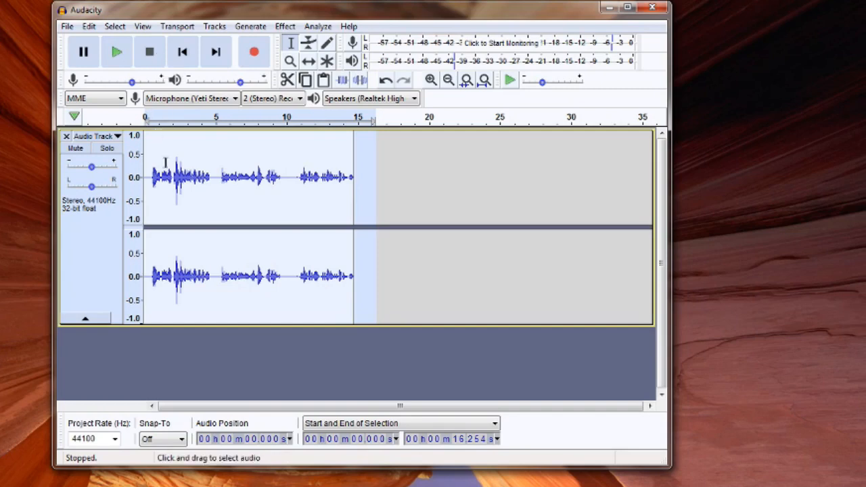
# Step: Play back the first few seconds of the noise-reduced recording and stop playback
pyautogui.click(432, 80)
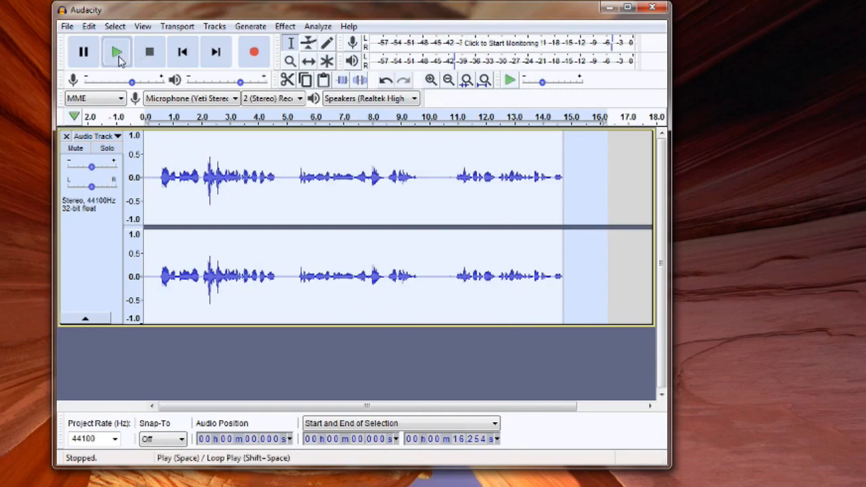
pyautogui.click(118, 56)
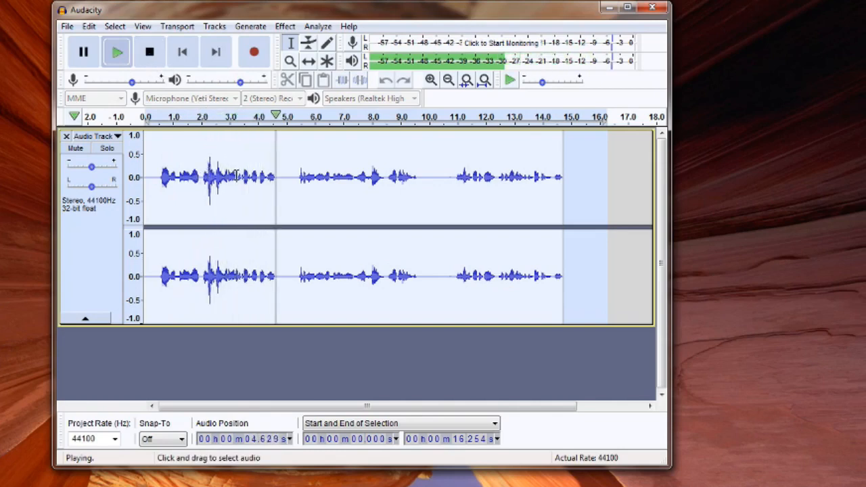
pyautogui.click(150, 52)
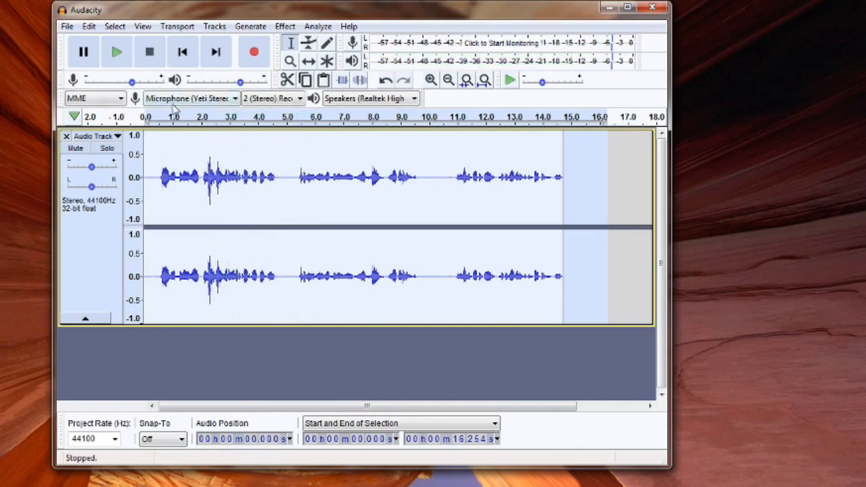
# Step: Cut the section from about 2.0 to 5.4 seconds out of the recording
pyautogui.moveTo(201, 176); pyautogui.dragTo(296, 179)
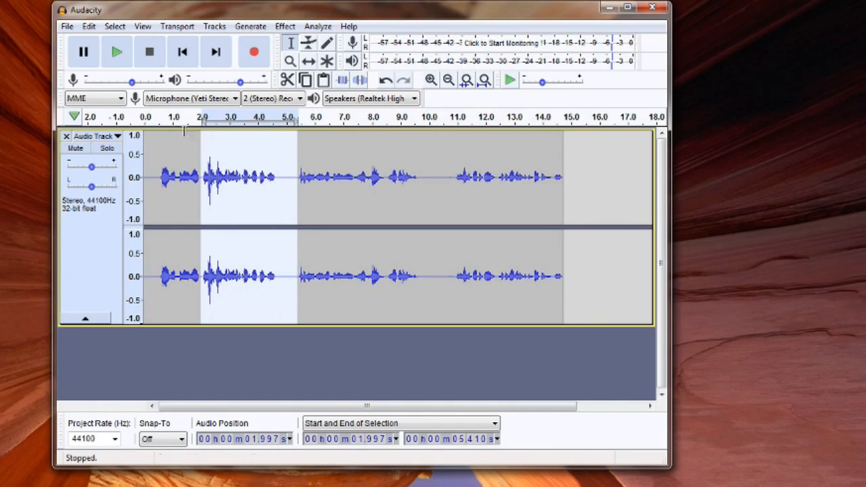
pyautogui.click(88, 26)
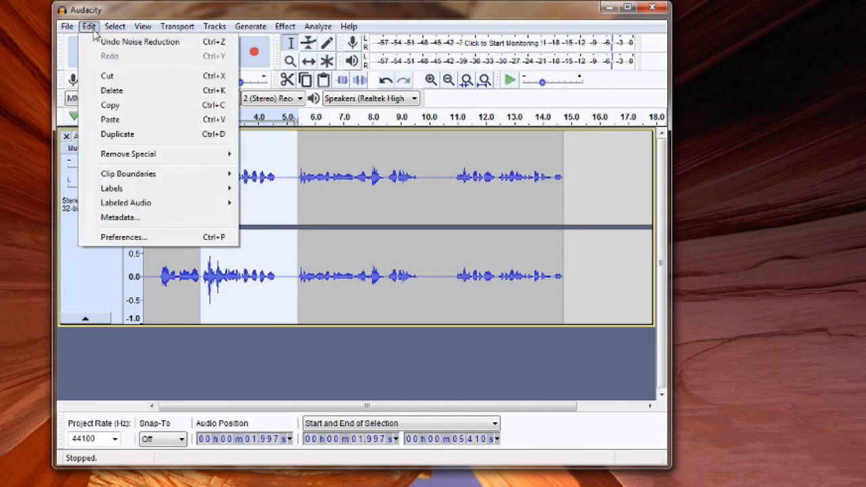
pyautogui.click(109, 76)
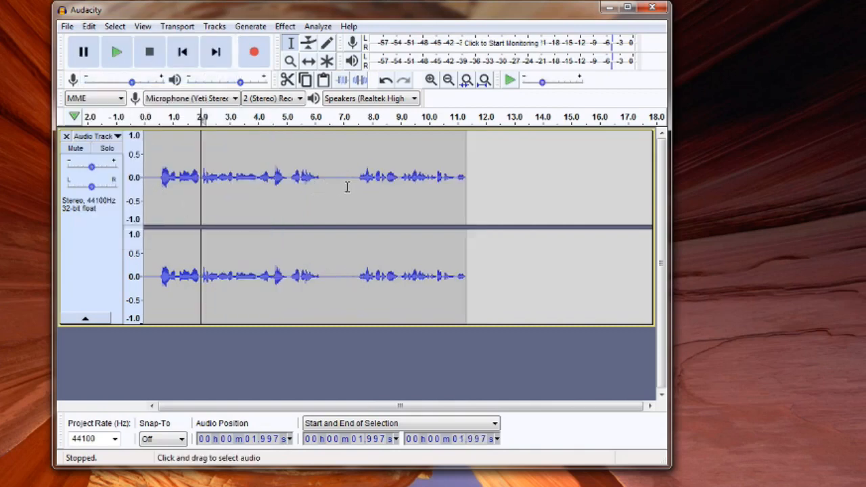
pyautogui.moveTo(320, 178); pyautogui.dragTo(357, 177)
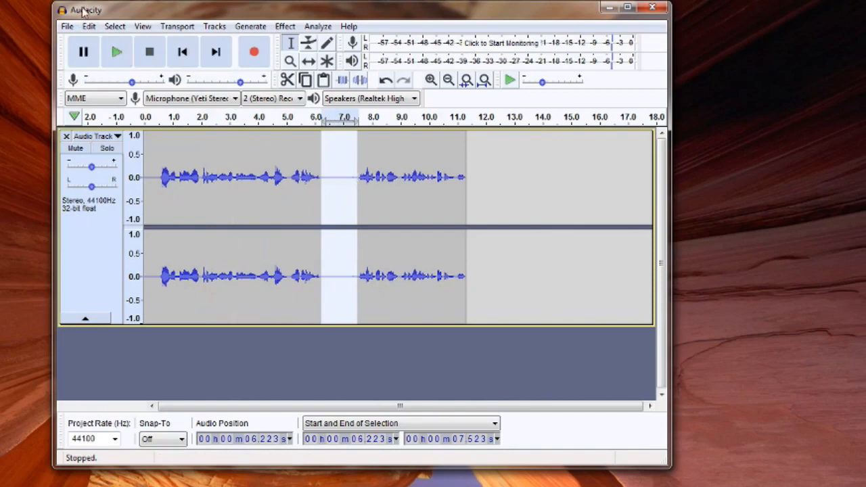
pyautogui.click(88, 27)
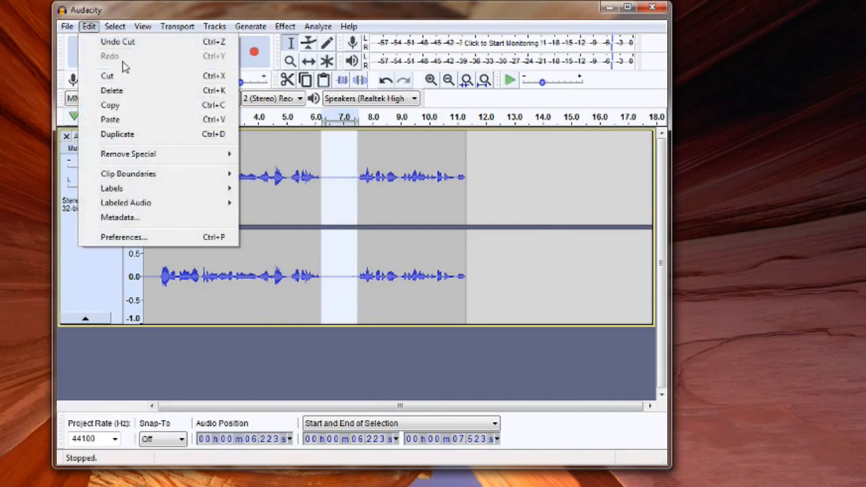
pyautogui.click(365, 155)
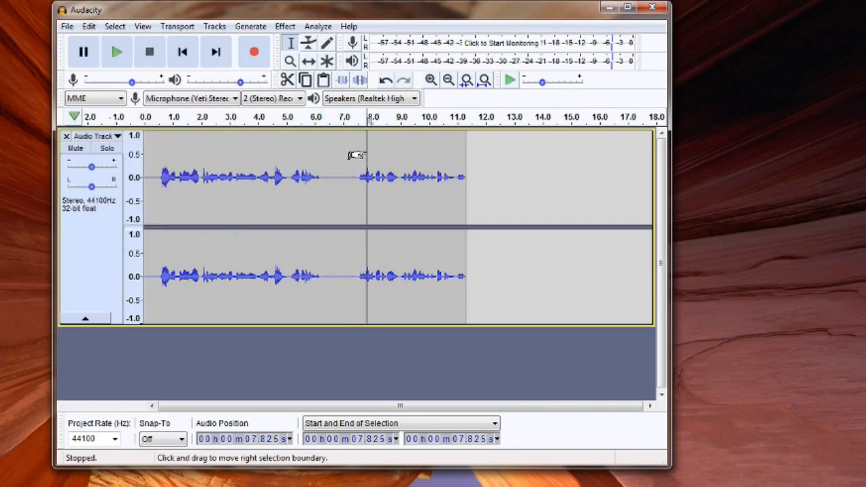
# Step: Delete the silent pause from about 6.3 to 7.5 seconds and play the recording from the start
pyautogui.moveTo(344, 177); pyautogui.dragTo(323, 176)
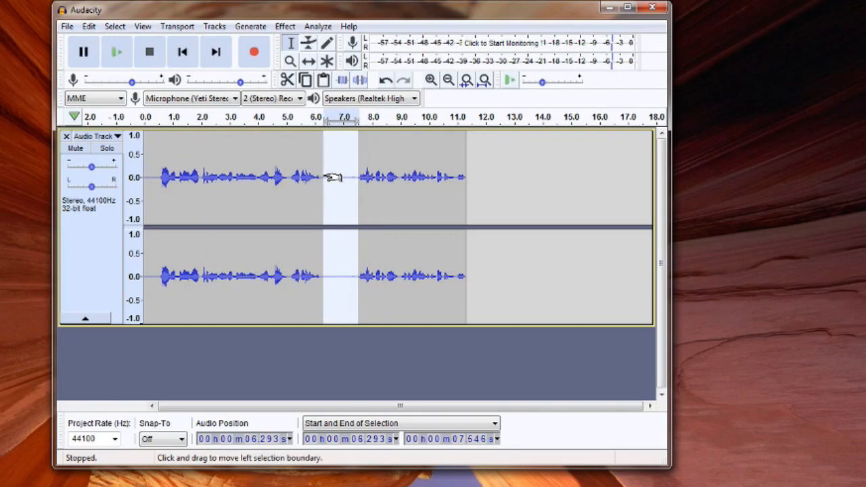
pyautogui.press('Delete')
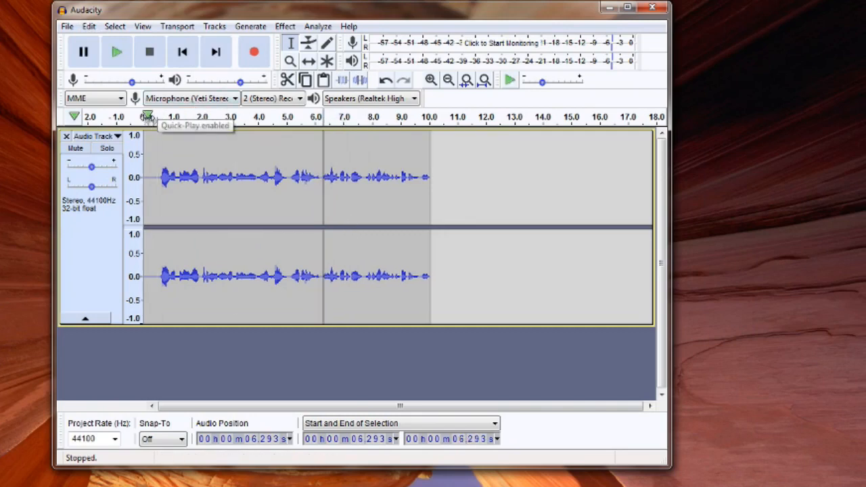
pyautogui.click(148, 119)
pyautogui.press('space')
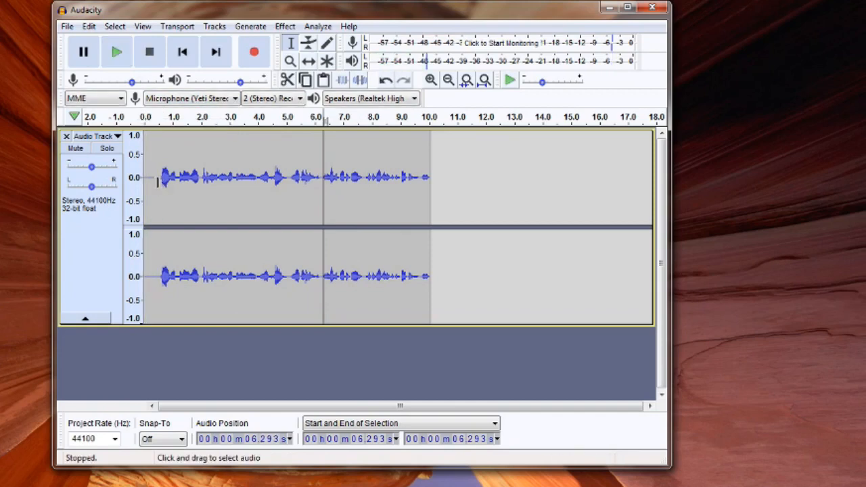
# Step: Delete the leading silence from 0 to about 0.49 seconds and play back the trimmed recording
pyautogui.moveTo(157, 179); pyautogui.dragTo(144, 179)
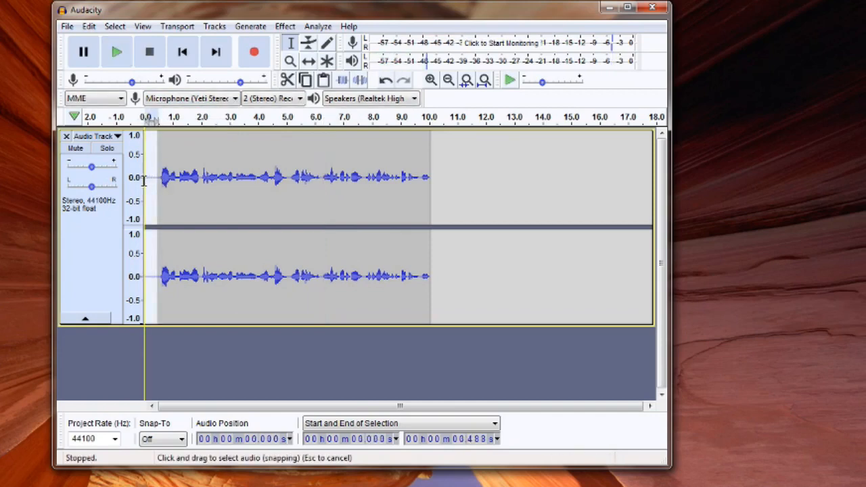
pyautogui.click(189, 123)
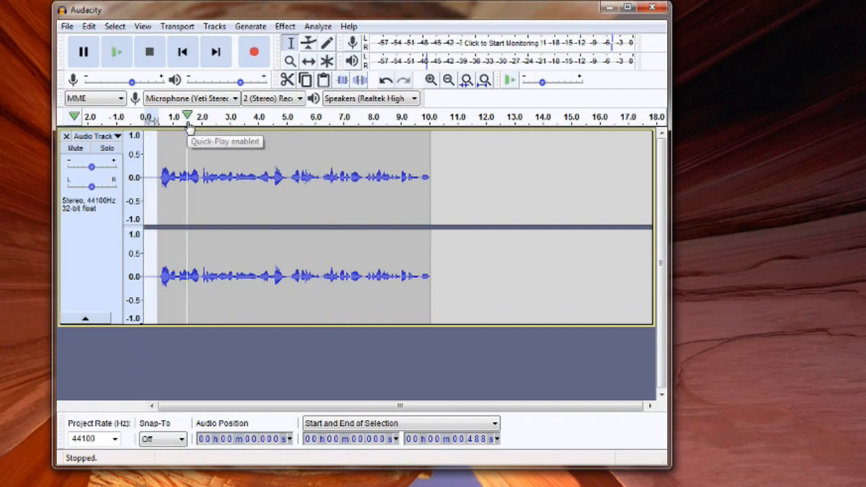
pyautogui.press('Delete')
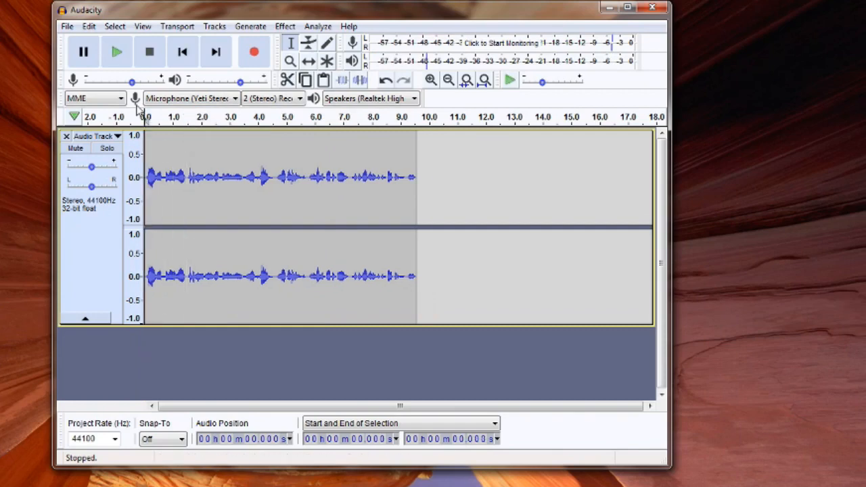
pyautogui.click(117, 52)
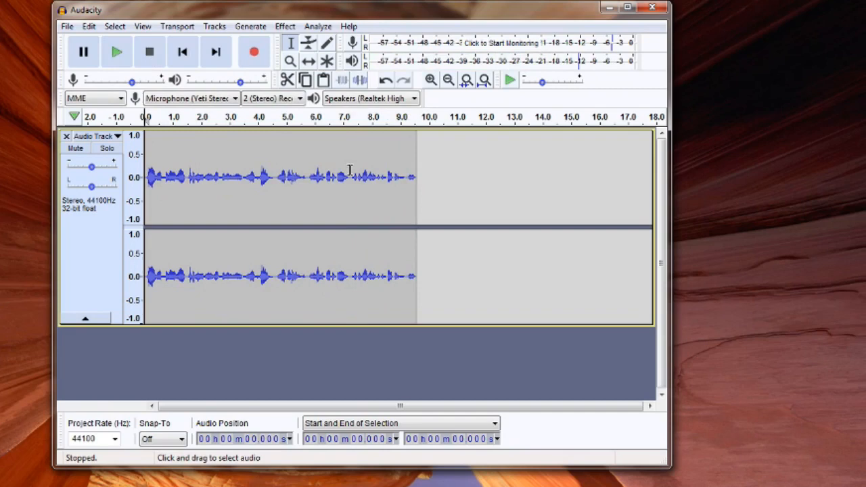
# Step: Cut everything from about 4.6 seconds to the end of the recording
pyautogui.click(275, 177)
pyautogui.moveTo(275, 177); pyautogui.dragTo(414, 178)
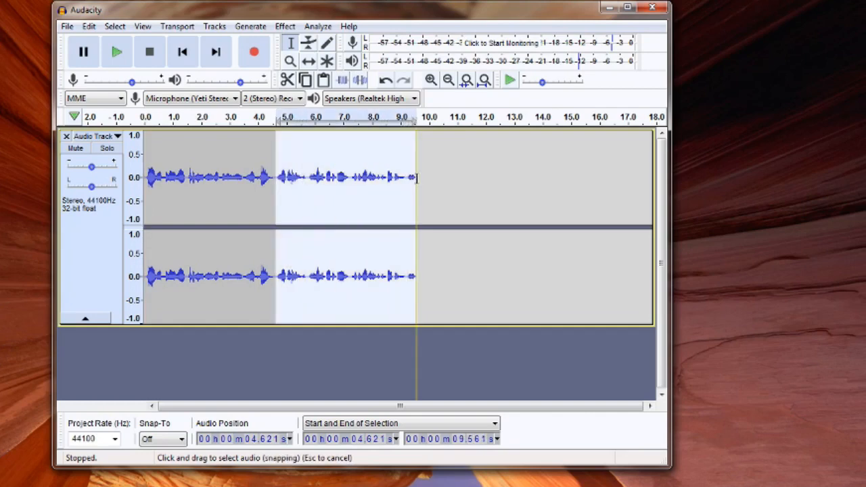
pyautogui.click(88, 27)
pyautogui.click(109, 77)
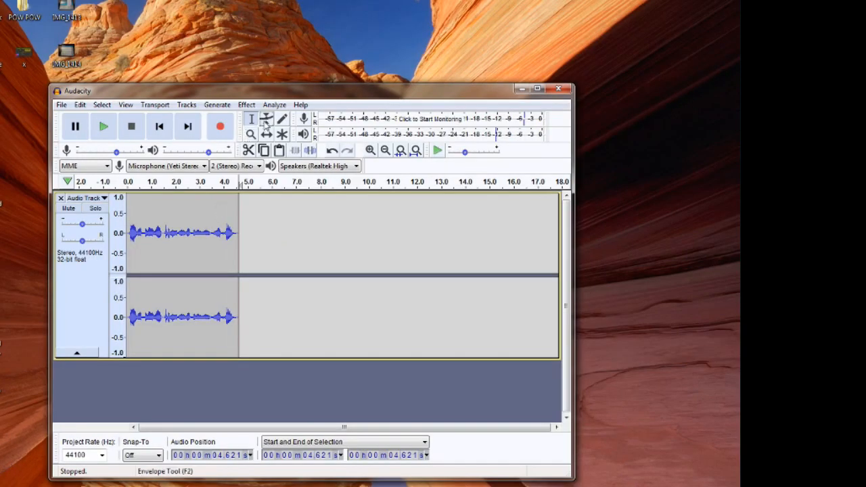
pyautogui.click(249, 106)
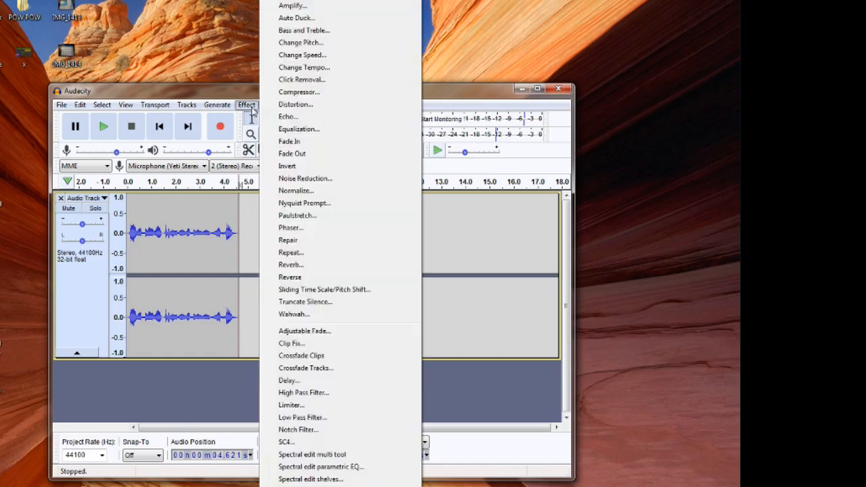
pyautogui.click(290, 7)
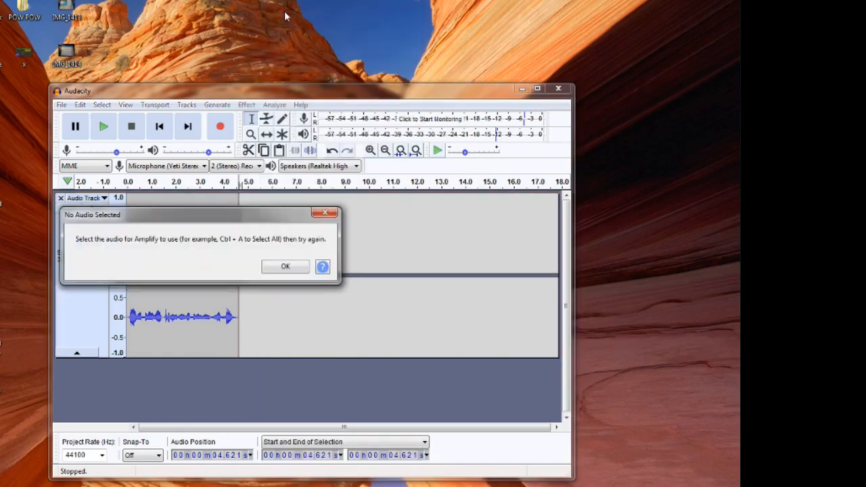
pyautogui.click(285, 266)
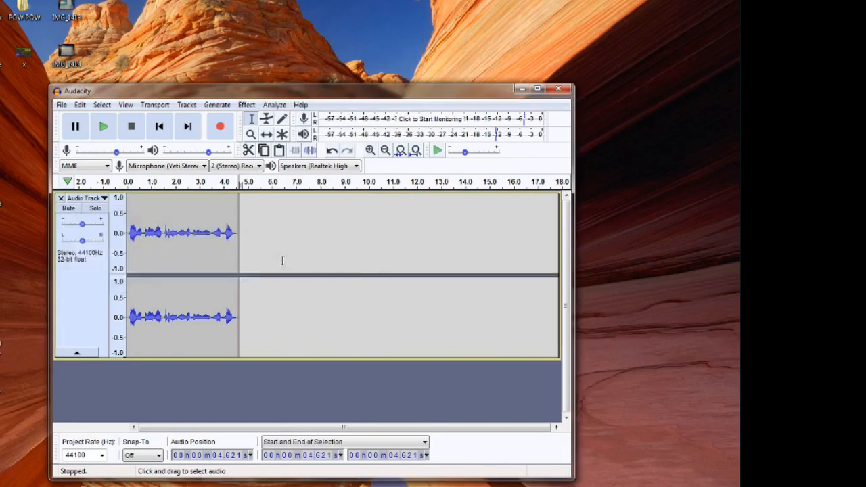
pyautogui.click(253, 222)
pyautogui.moveTo(252, 222); pyautogui.dragTo(201, 223)
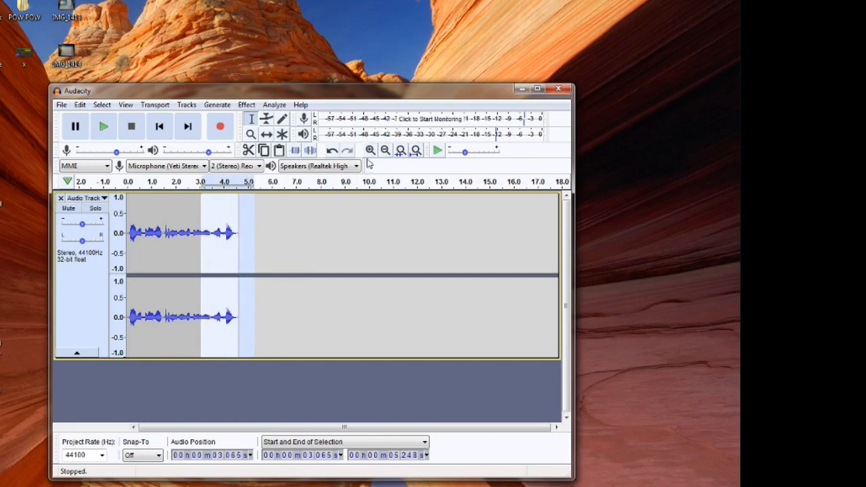
pyautogui.click(279, 236)
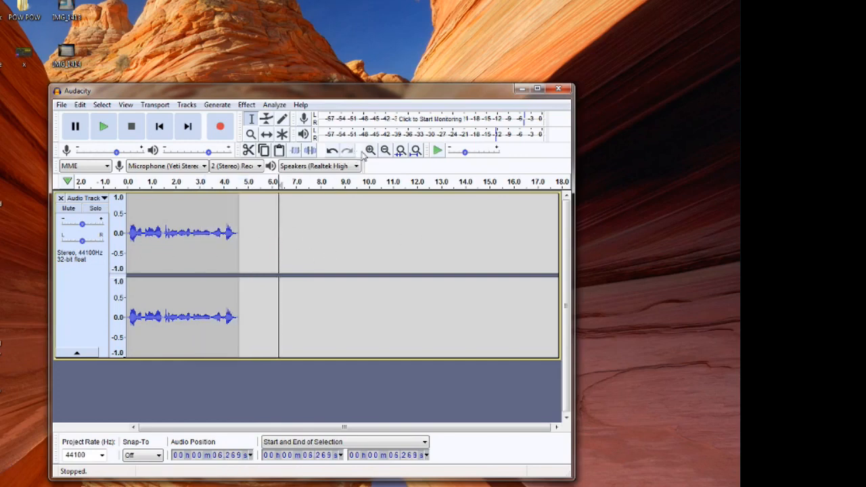
# Step: Select the entire recording, set Amplify to 20.6 dB with clipping allowed, and preview the result
pyautogui.moveTo(245, 230); pyautogui.dragTo(126, 231)
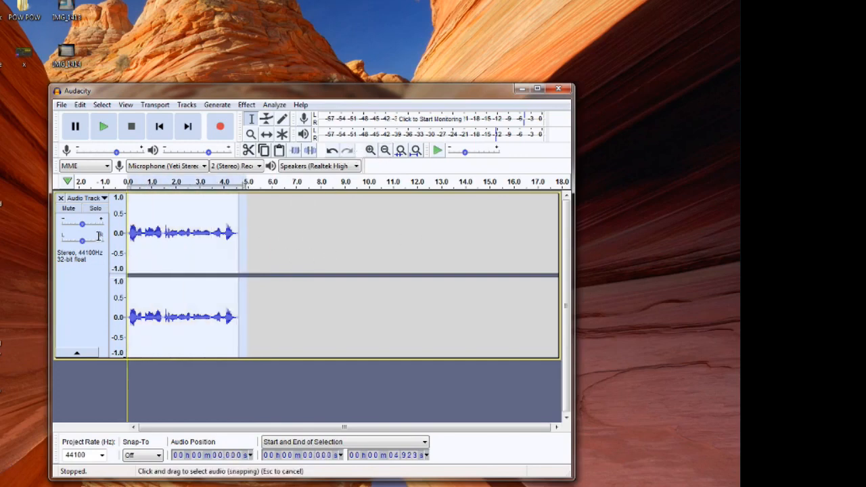
pyautogui.click(246, 105)
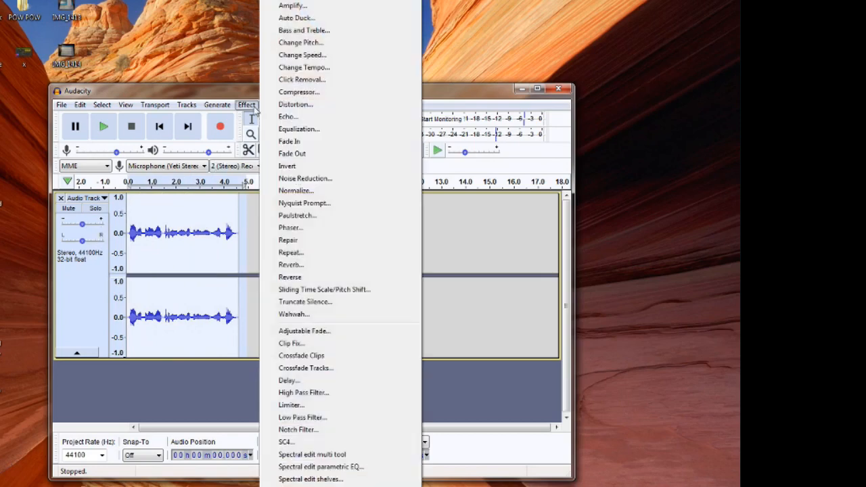
pyautogui.click(326, 6)
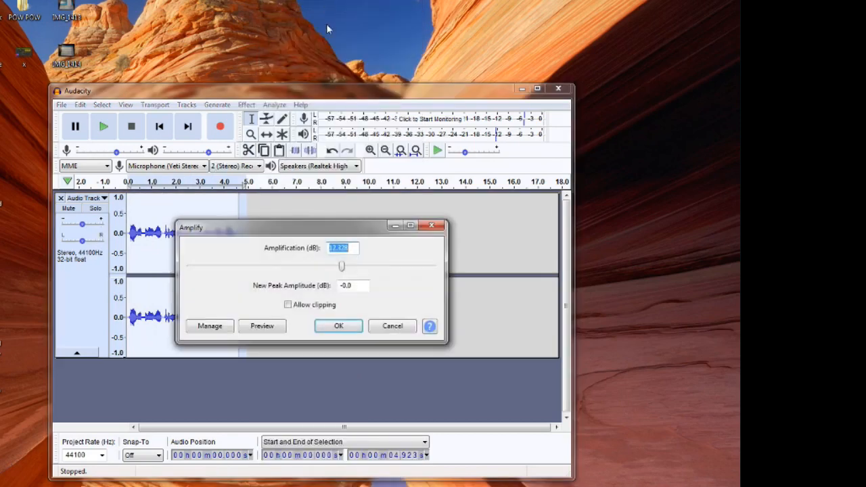
pyautogui.click(342, 268)
pyautogui.moveTo(342, 267); pyautogui.dragTo(362, 268)
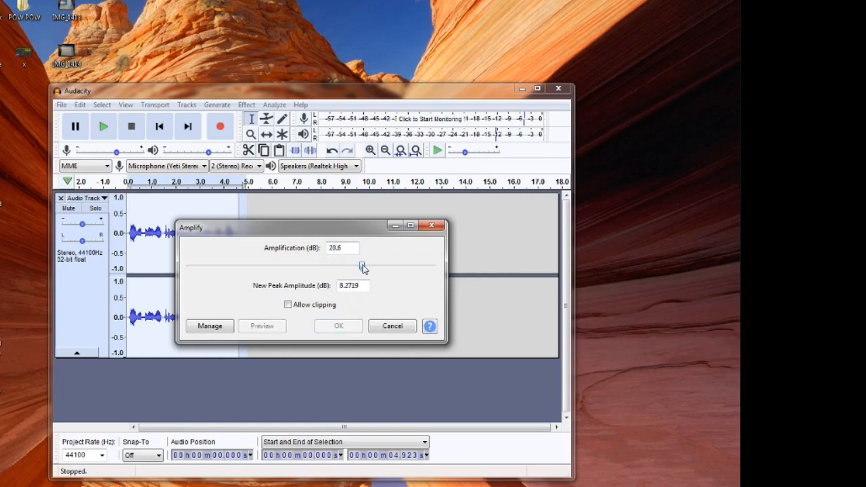
pyautogui.click(296, 305)
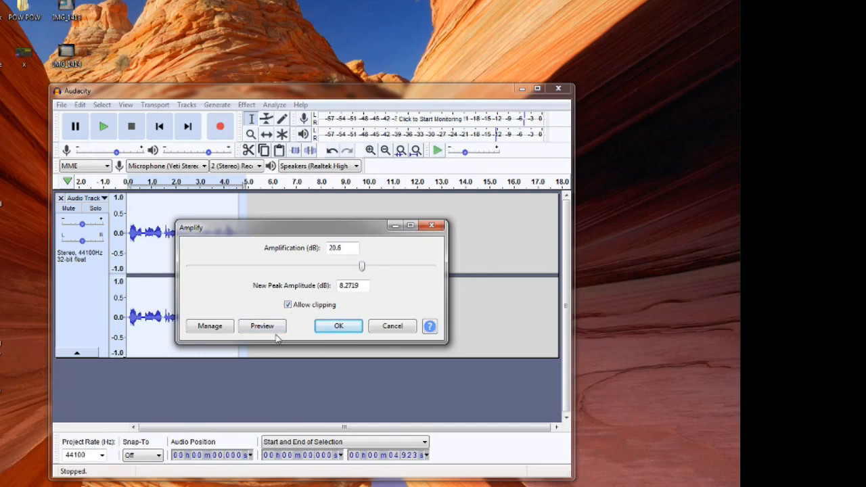
pyautogui.click(280, 328)
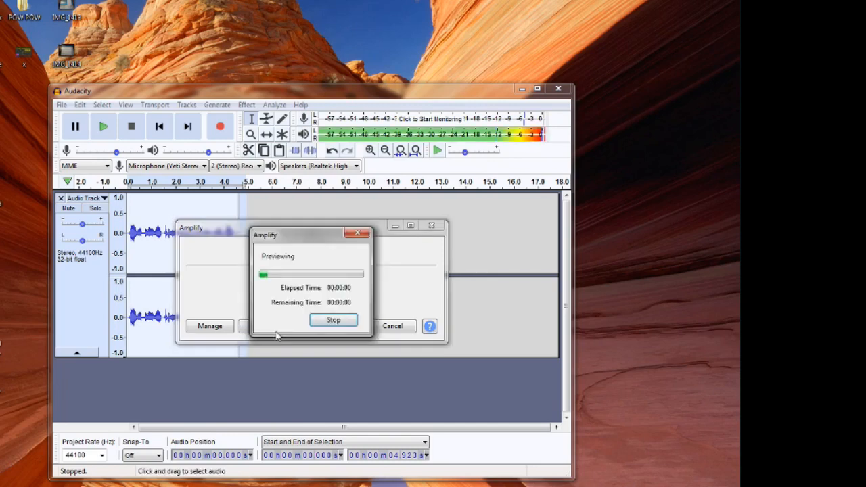
pyautogui.click(313, 324)
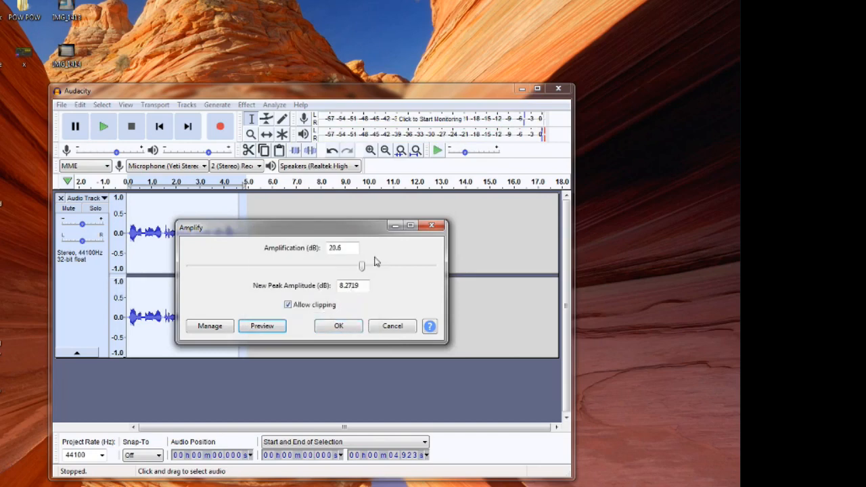
# Step: Lower the amplification to 2.6 dB, preview it and apply it to the recording
pyautogui.moveTo(362, 267); pyautogui.dragTo(322, 279)
pyautogui.click(270, 329)
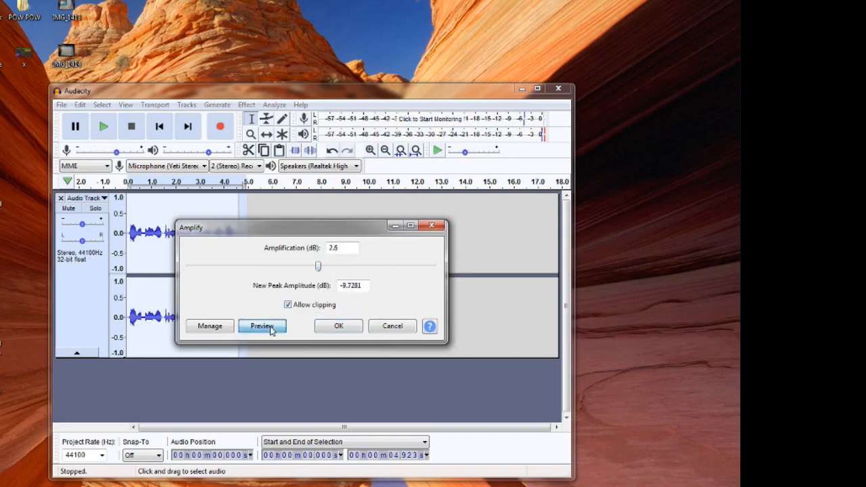
pyautogui.click(319, 326)
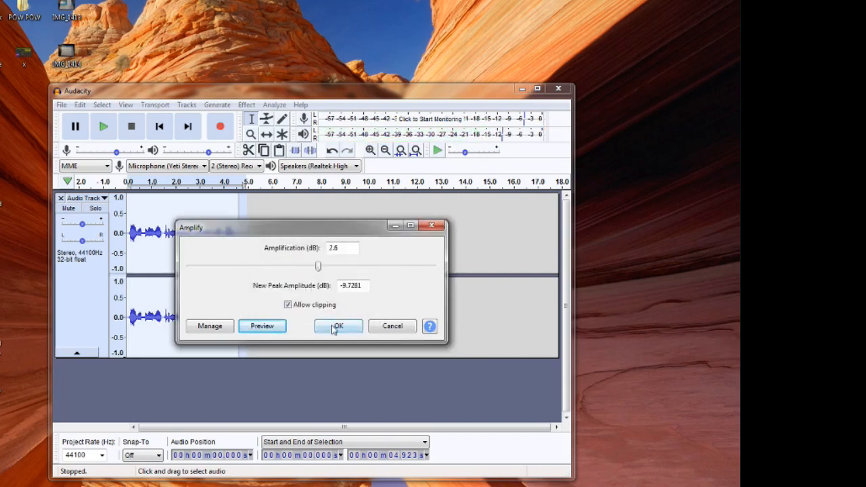
pyautogui.click(335, 328)
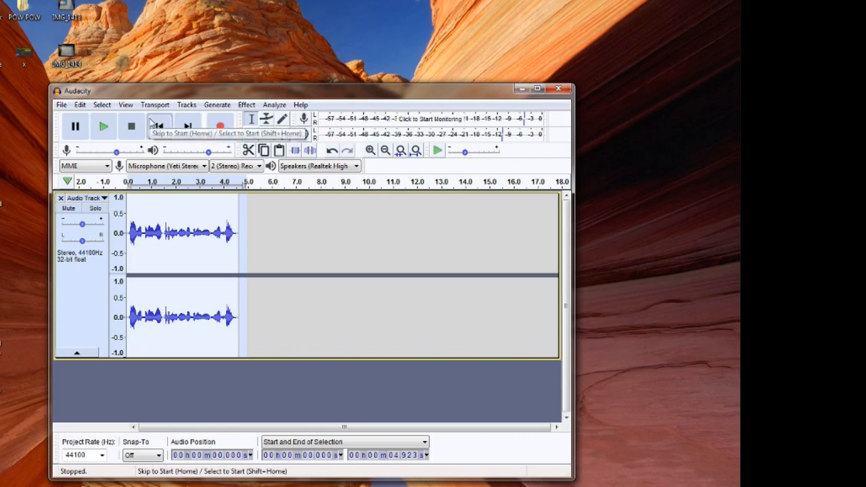
# Step: Export the recording to the Desktop as a WAV file named hello_zax, leaving the metadata tags empty
pyautogui.click(62, 105)
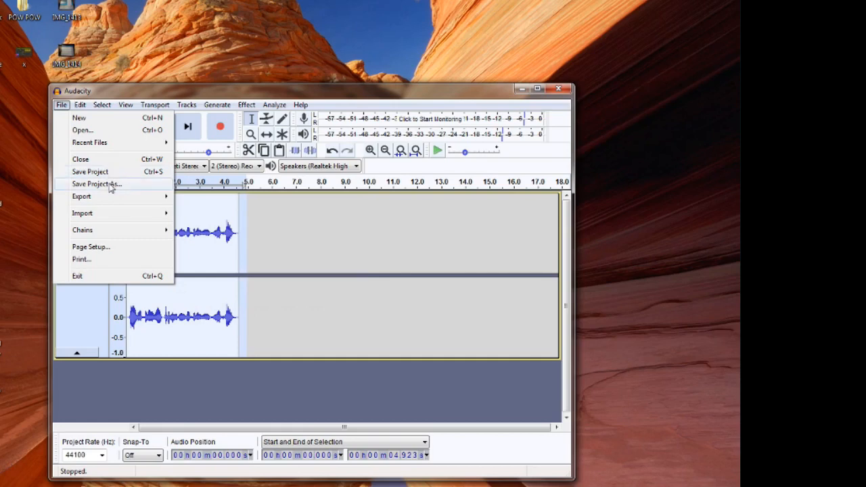
pyautogui.moveTo(106, 204)
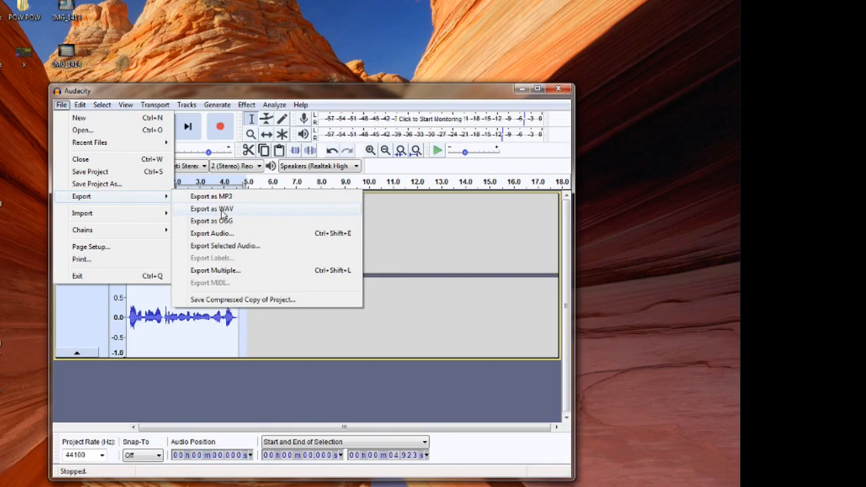
pyautogui.click(223, 215)
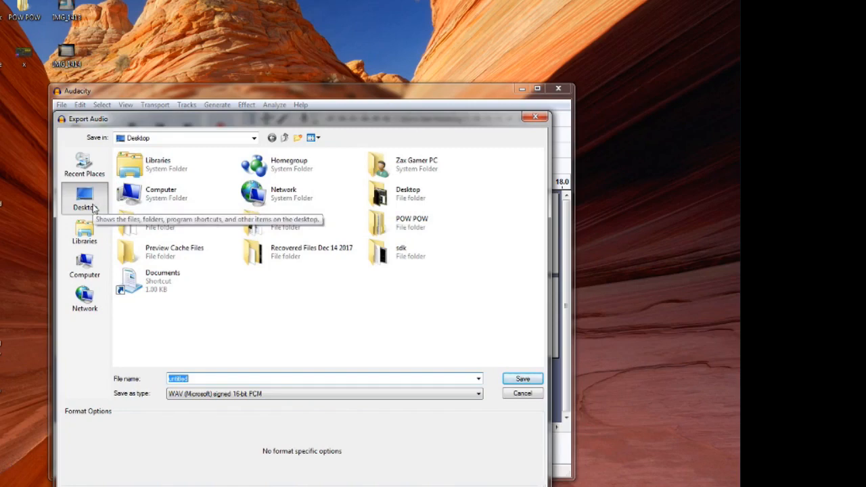
pyautogui.click(194, 378)
pyautogui.press('BackSpace')
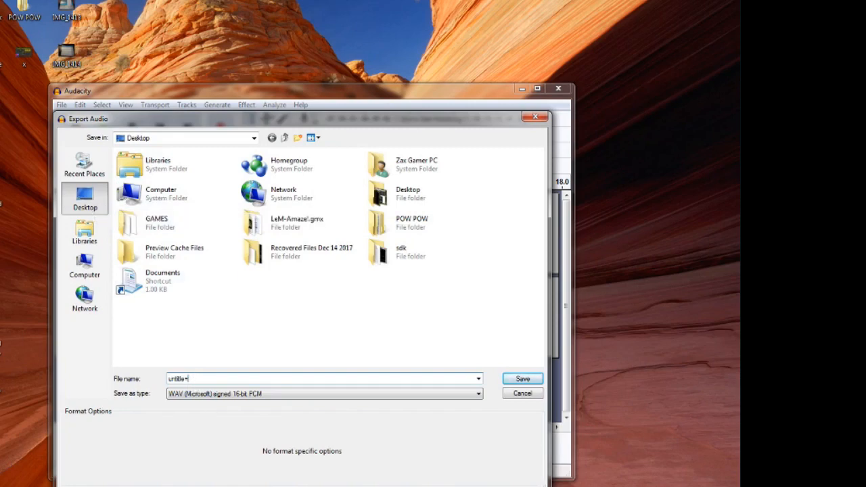
pyautogui.press('BackSpace')
pyautogui.press('BackSpace')
pyautogui.press('BackSpace')
pyautogui.press('BackSpace')
pyautogui.press('BackSpace')
pyautogui.press('BackSpace')
pyautogui.press('BackSpace')
pyautogui.write('hello_zax')
pyautogui.click(509, 381)
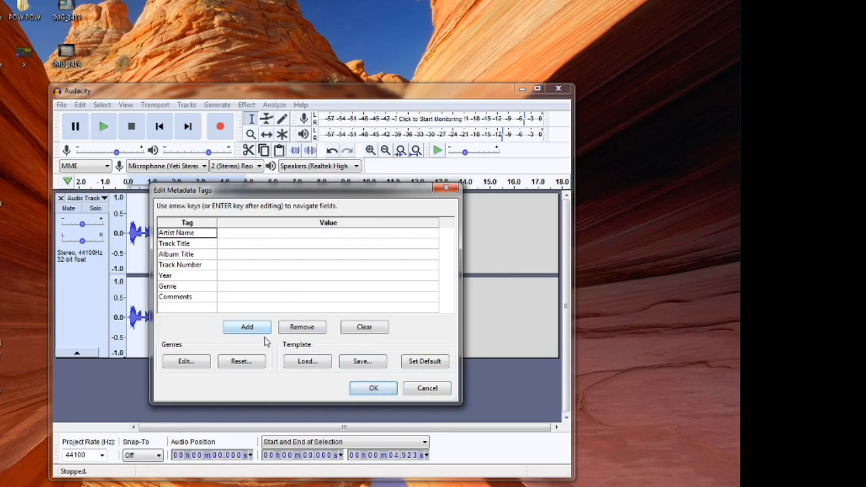
pyautogui.click(371, 388)
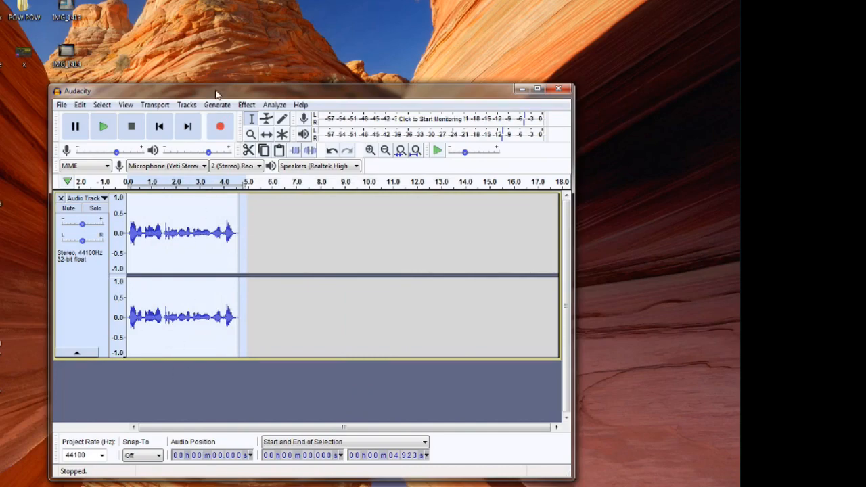
# Step: Move the window aside to select the exported hello_zax file on the desktop, and close Audacity without saving the project
pyautogui.moveTo(216, 93); pyautogui.dragTo(306, 127)
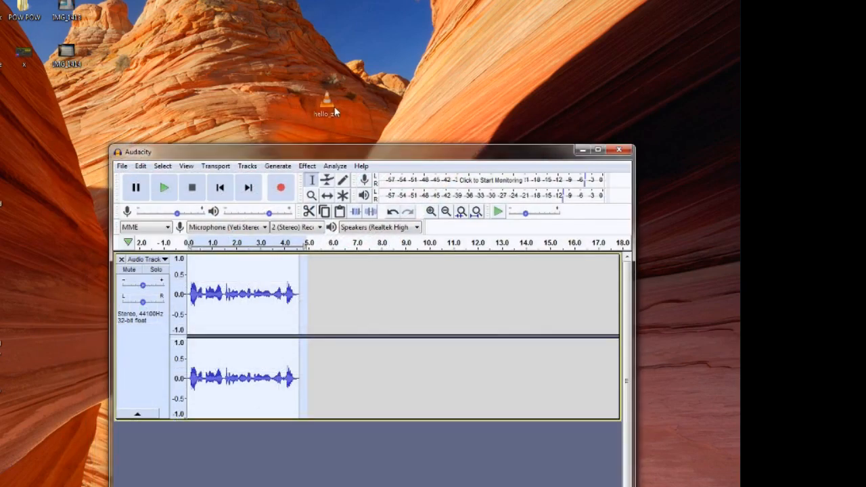
pyautogui.click(334, 107)
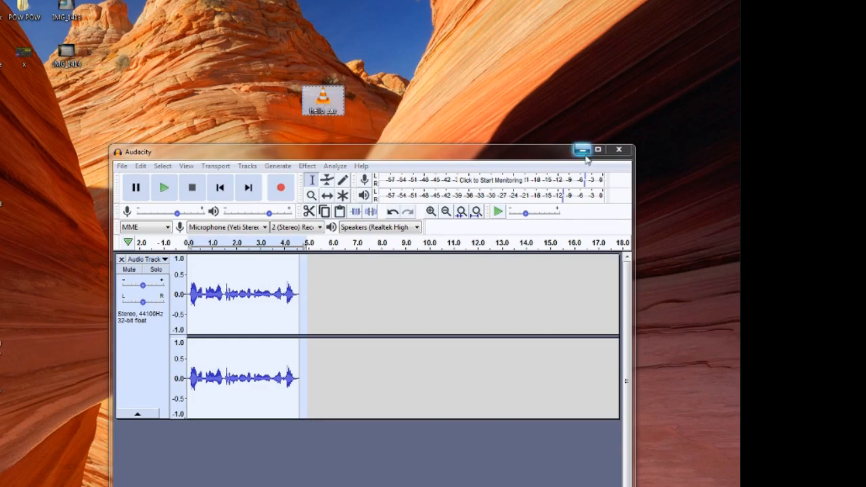
pyautogui.click(619, 149)
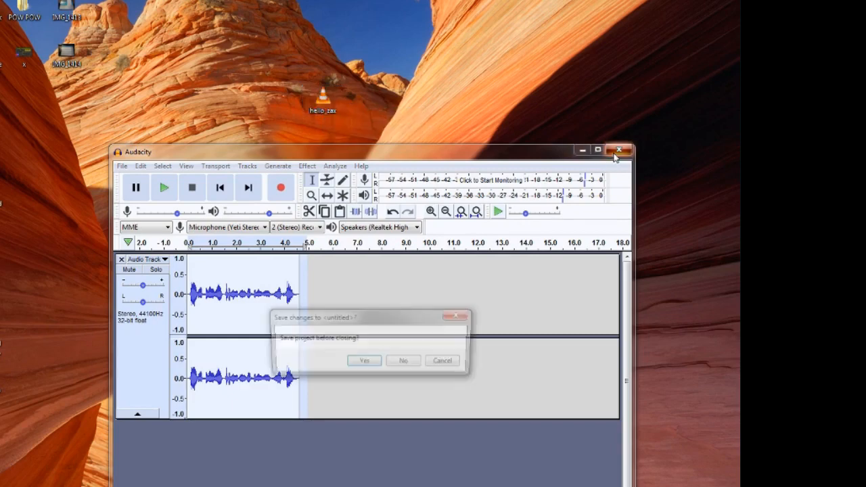
pyautogui.click(405, 362)
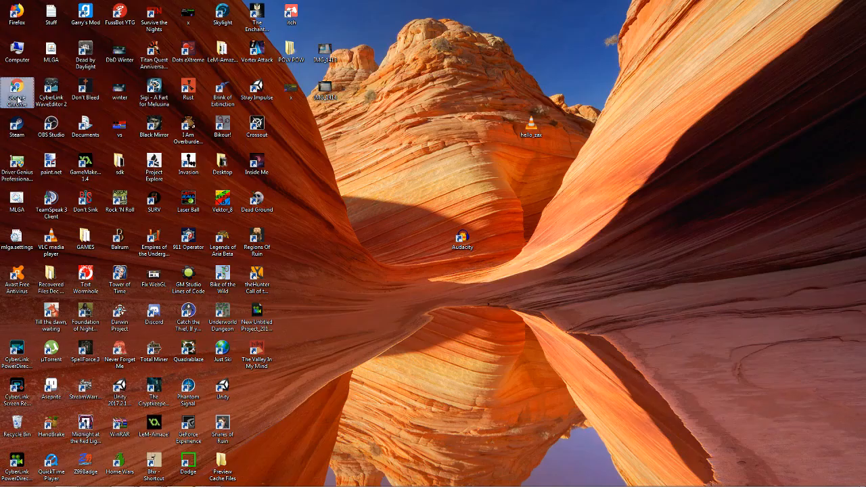
# Step: Switch to Google Chrome and search the web for dropbox
pyautogui.doubleClick(17, 91)
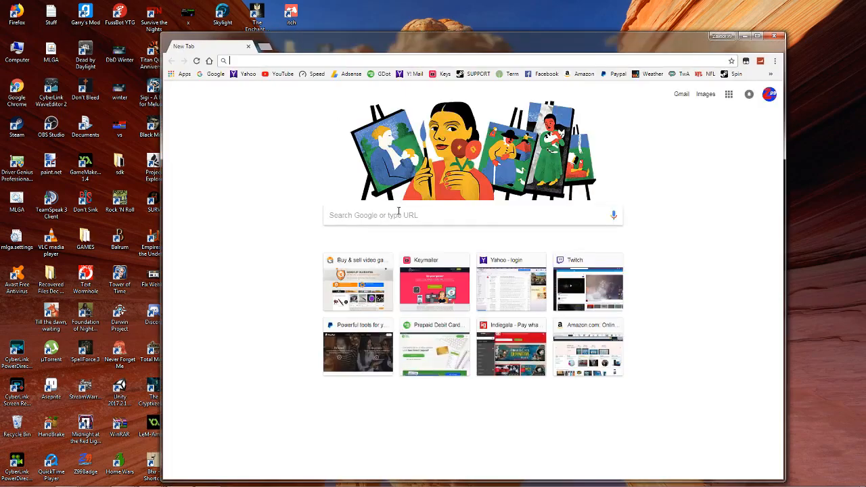
pyautogui.click(398, 214)
pyautogui.write('dropbox')
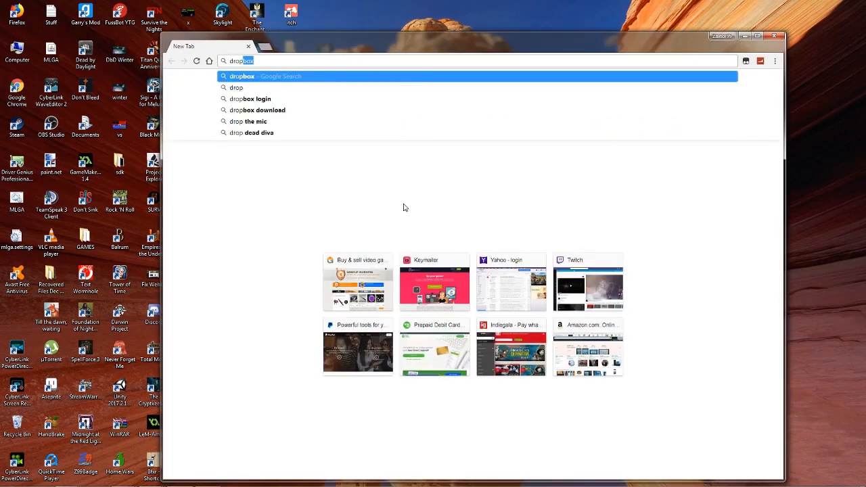
pyautogui.press('Return')
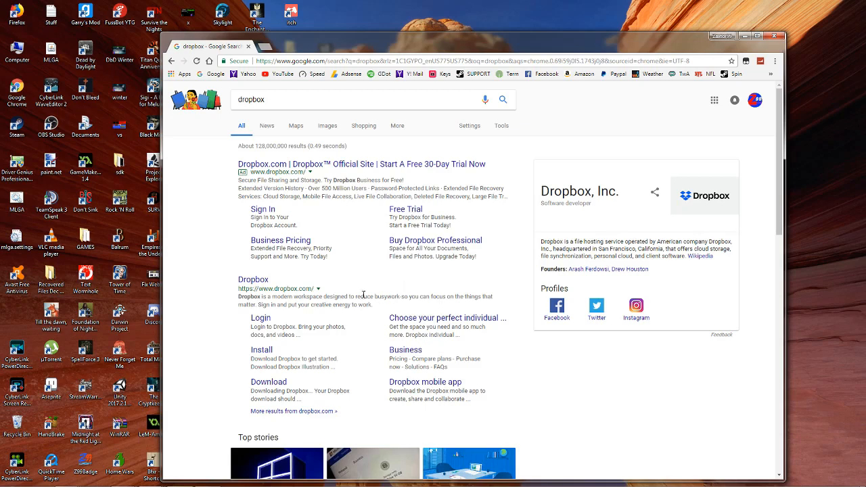
# Step: Search the web for mediafire, open the MediaFire site from the results and reposition the browser window on the desktop
pyautogui.moveTo(475, 37); pyautogui.dragTo(549, 191)
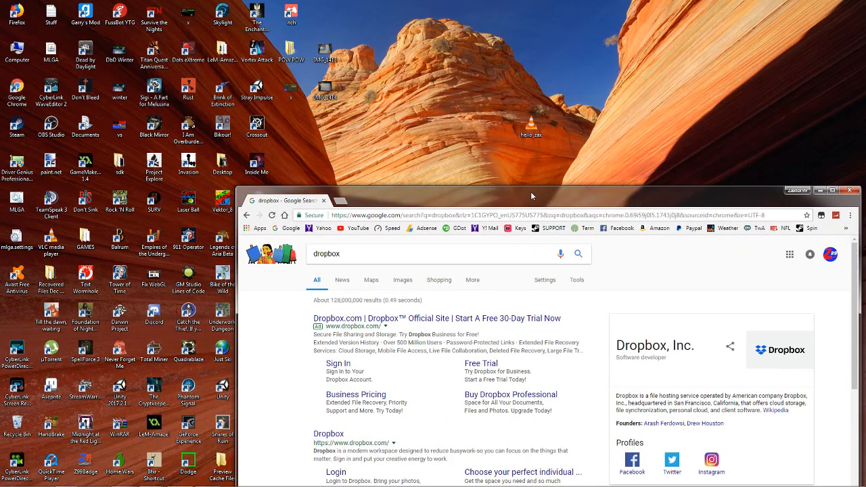
pyautogui.moveTo(531, 196); pyautogui.dragTo(527, 132)
pyautogui.moveTo(360, 188); pyautogui.dragTo(300, 190)
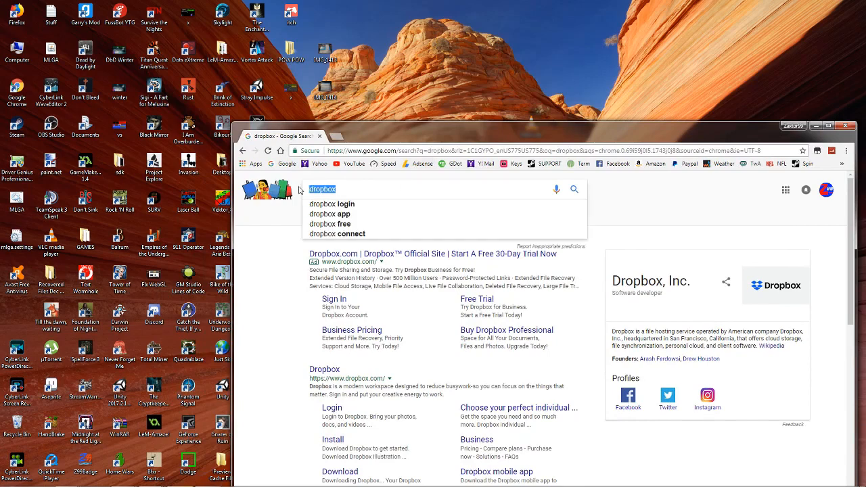
pyautogui.write('media')
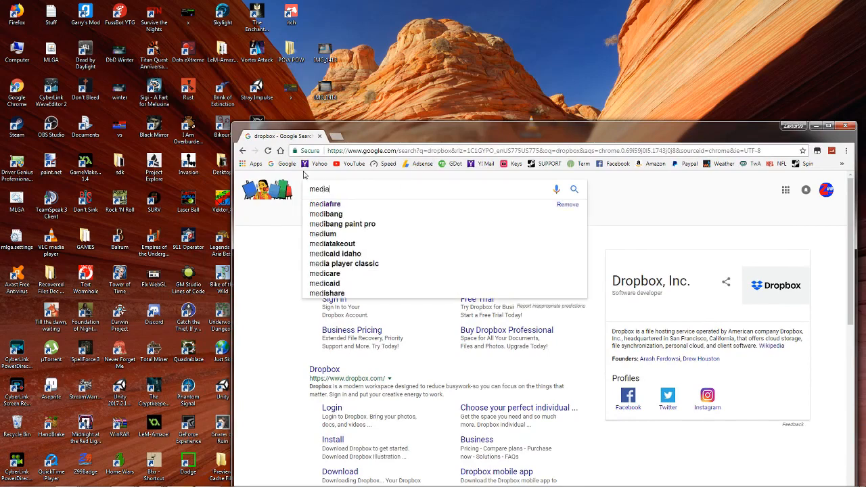
pyautogui.write('fire')
pyautogui.press('Return')
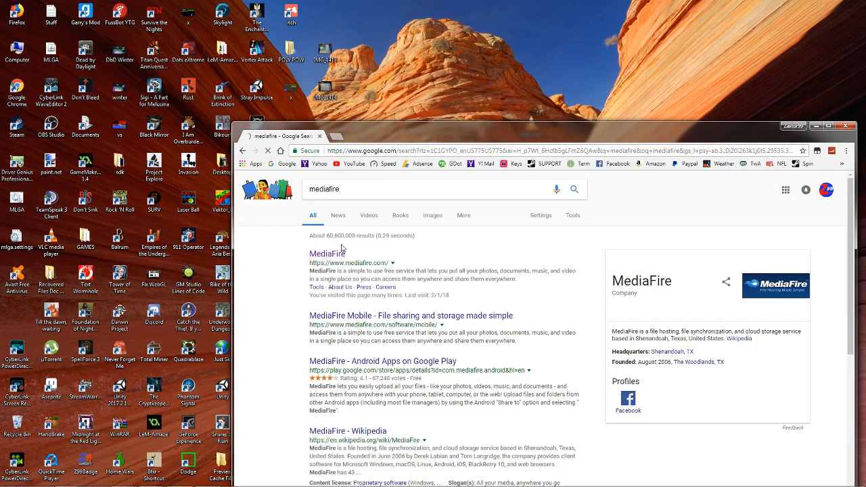
pyautogui.click(319, 255)
pyautogui.moveTo(474, 138); pyautogui.dragTo(438, 63)
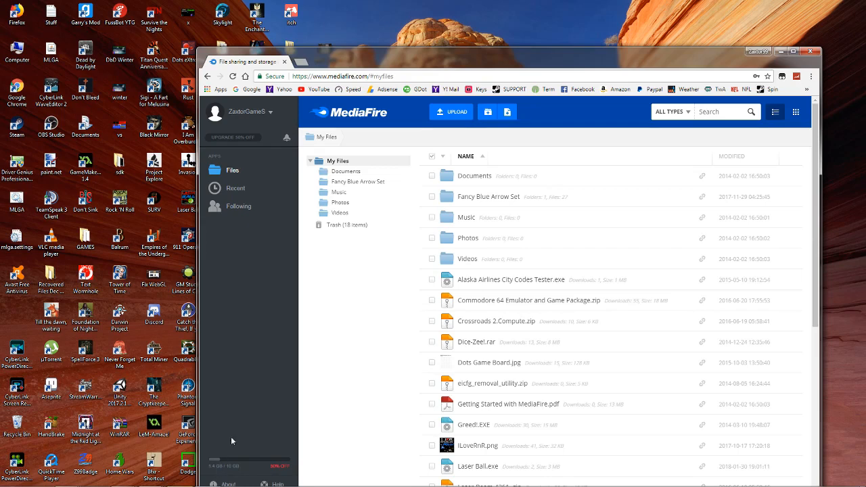
# Step: Add the desktop file hello_zax to a new MediaFire upload from the computer, and close the upload dialog without starting it
pyautogui.click(447, 119)
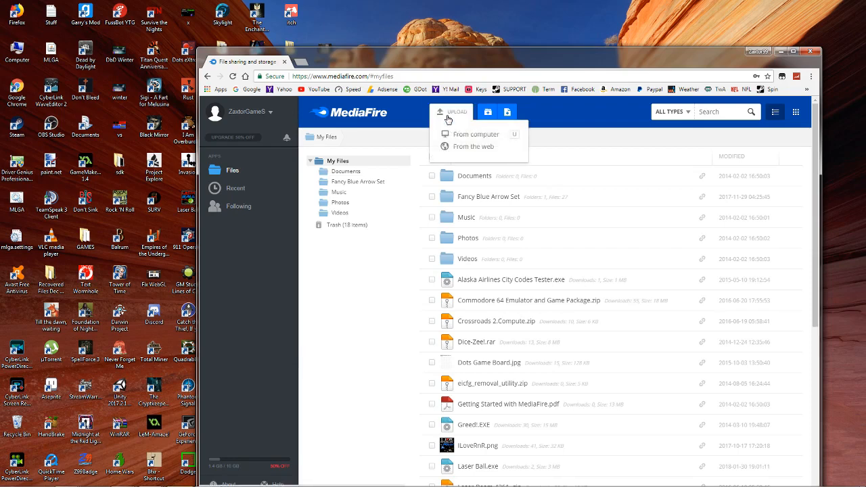
pyautogui.click(461, 135)
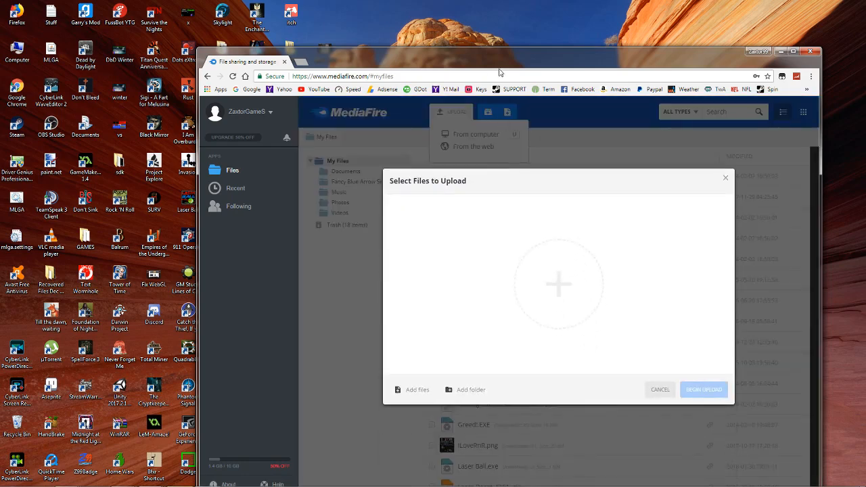
pyautogui.moveTo(506, 62); pyautogui.dragTo(514, 163)
pyautogui.moveTo(532, 125); pyautogui.dragTo(560, 367)
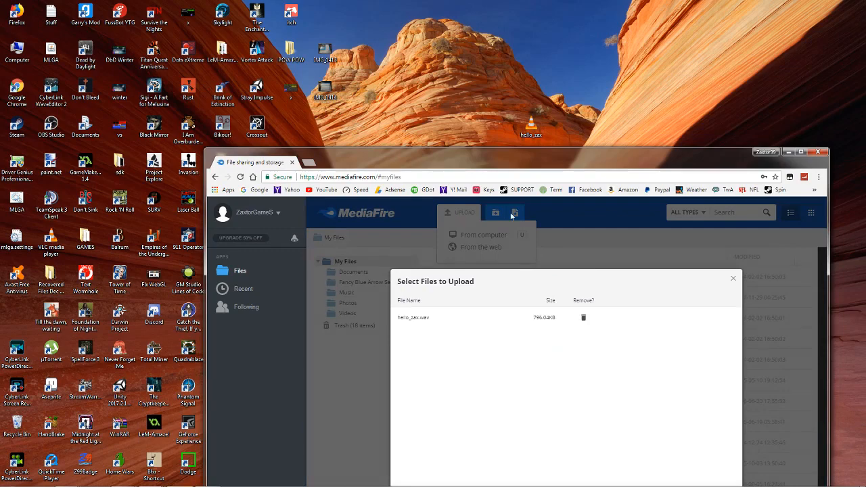
pyautogui.moveTo(516, 169); pyautogui.dragTo(517, 41)
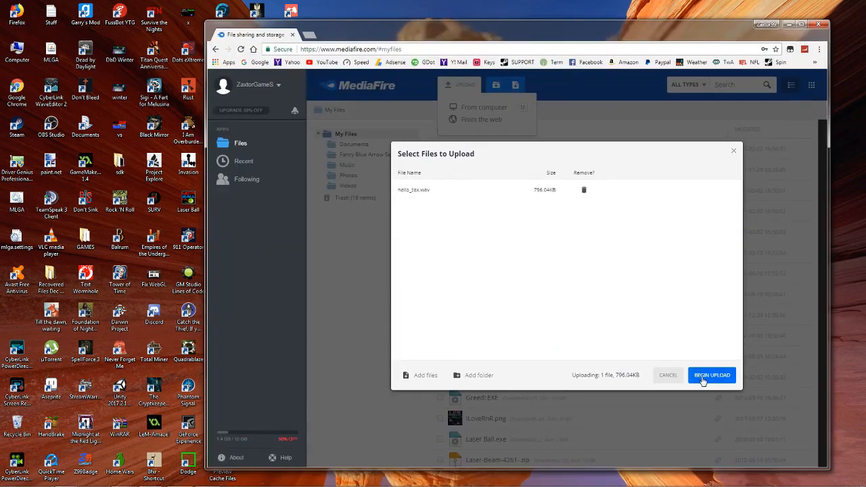
pyautogui.click(733, 152)
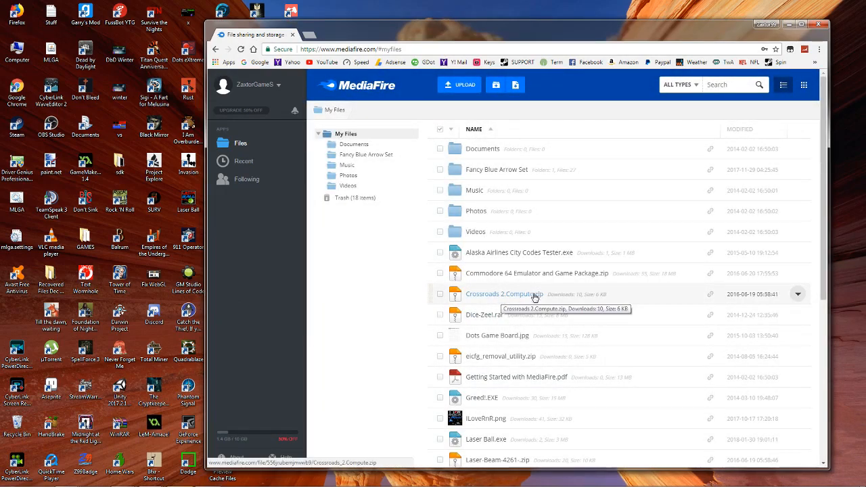
# Step: Copy the share link of Crossroads 2.Compute.zip to the clipboard and dismiss the notification
pyautogui.click(707, 298)
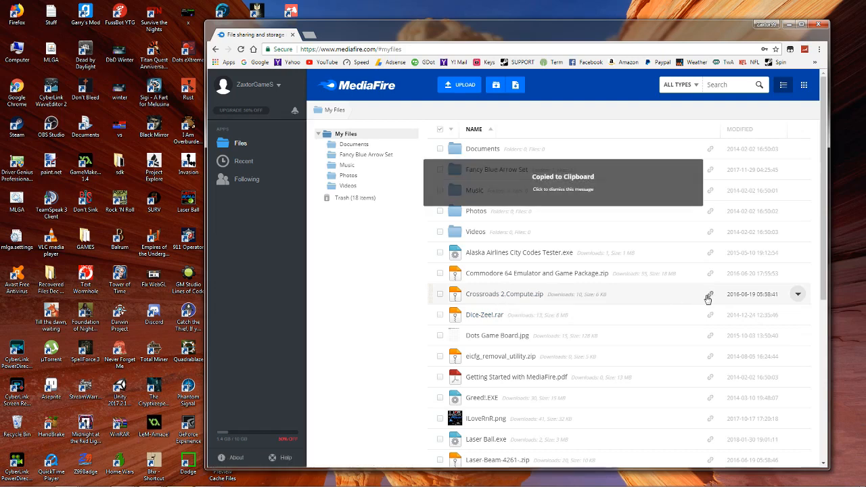
pyautogui.click(571, 194)
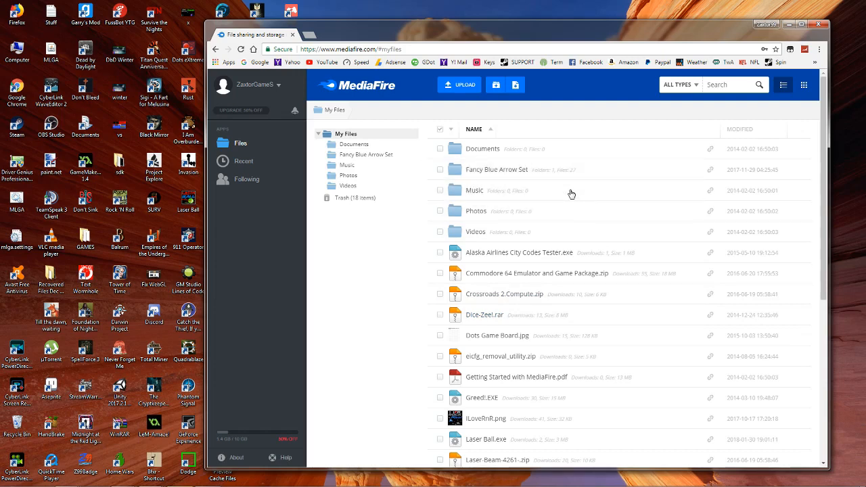